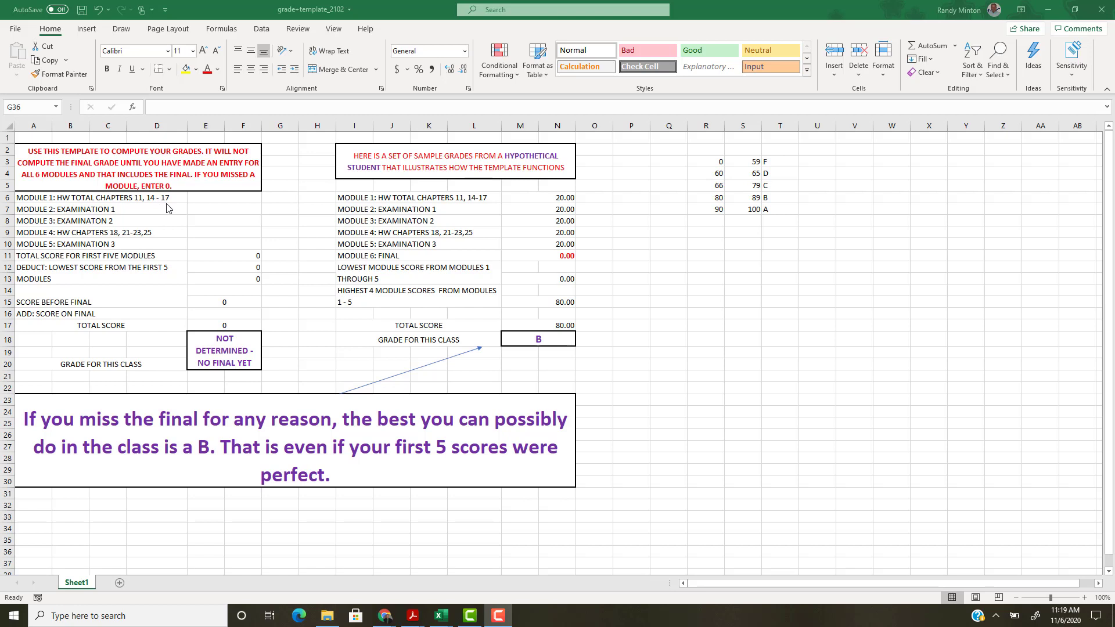
- Enter the template scores for modules 1 to 5 in E6:E10 as 16, 18, 19, 15 and 19.5
left_click(217, 202)
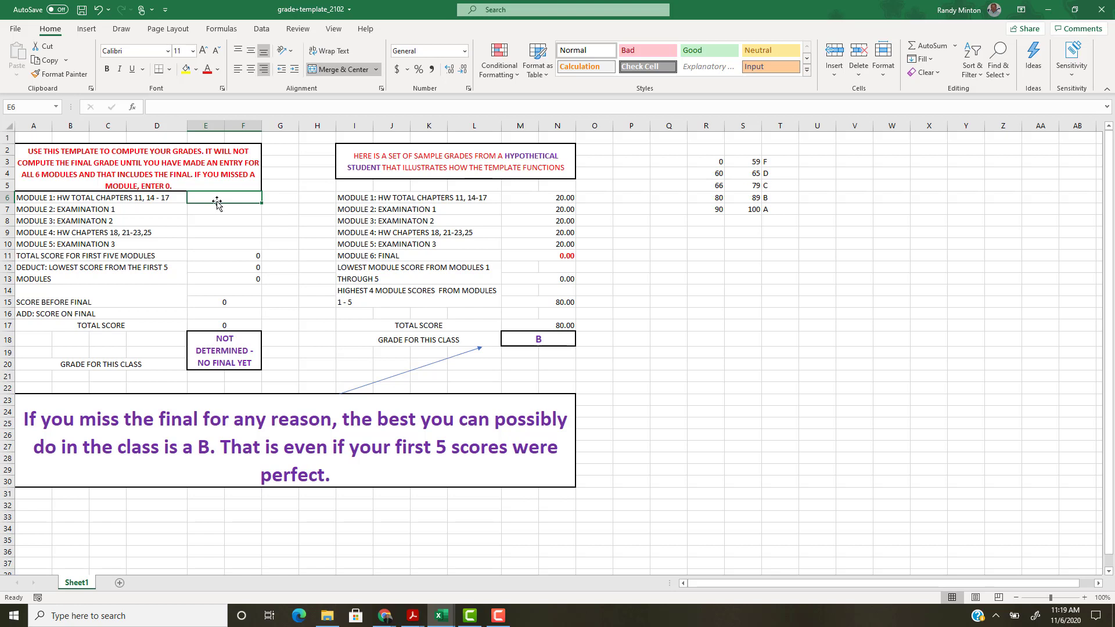
type("16")
key("Return")
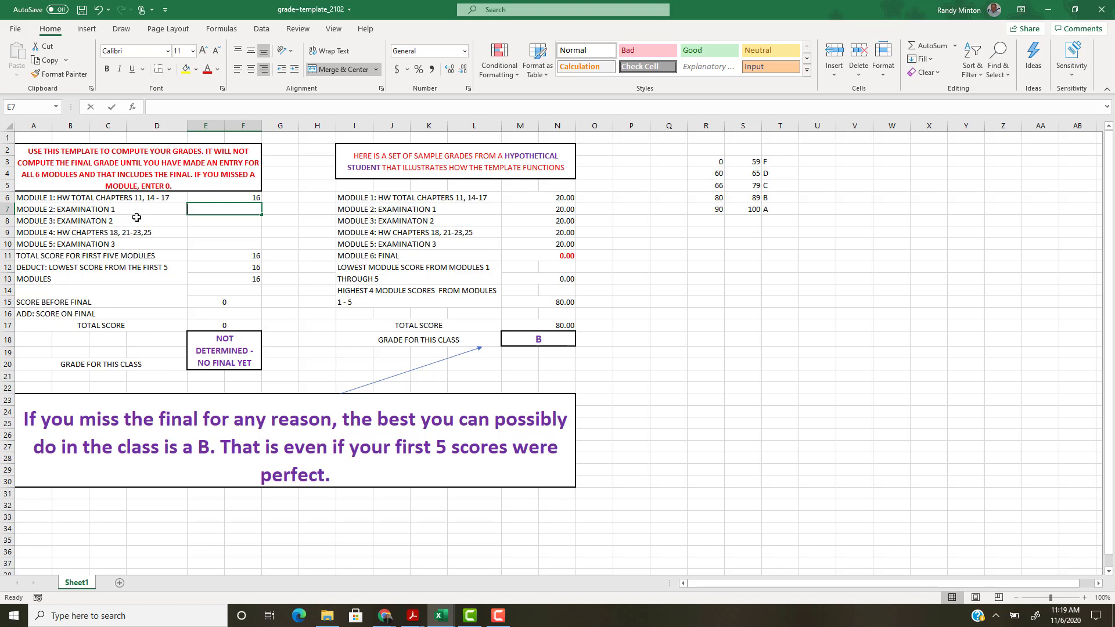
type("18")
key("Return")
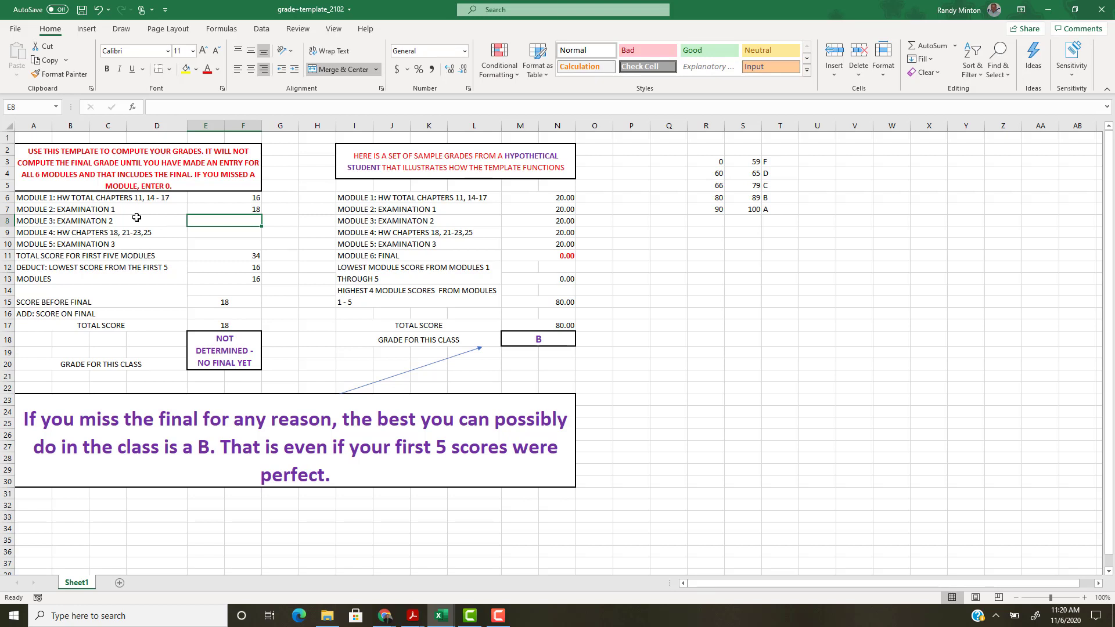
type("19")
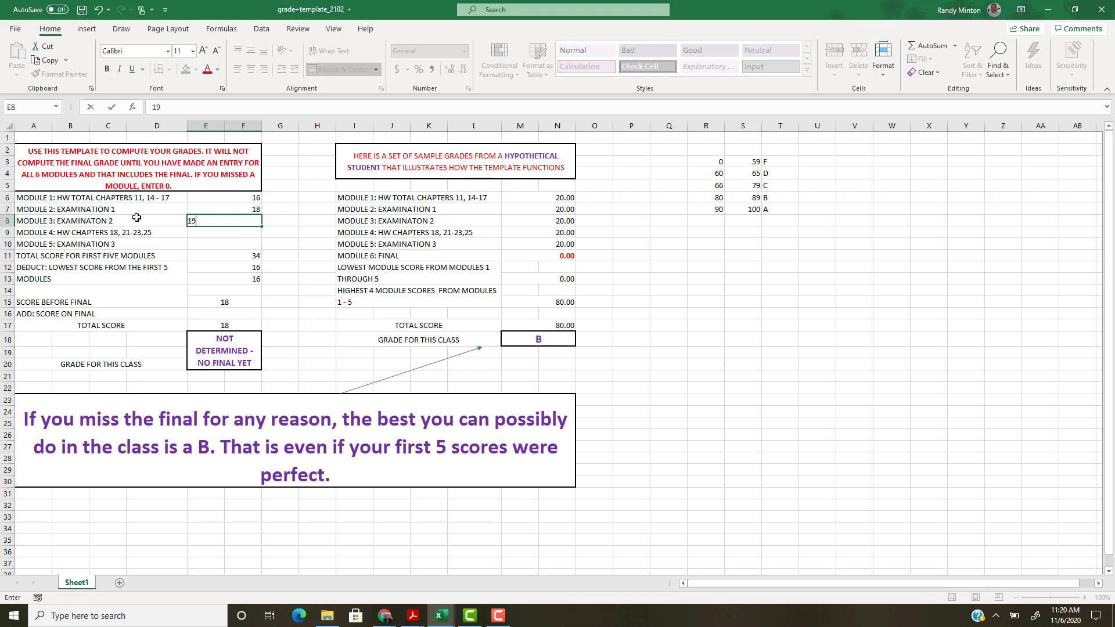
key("Return")
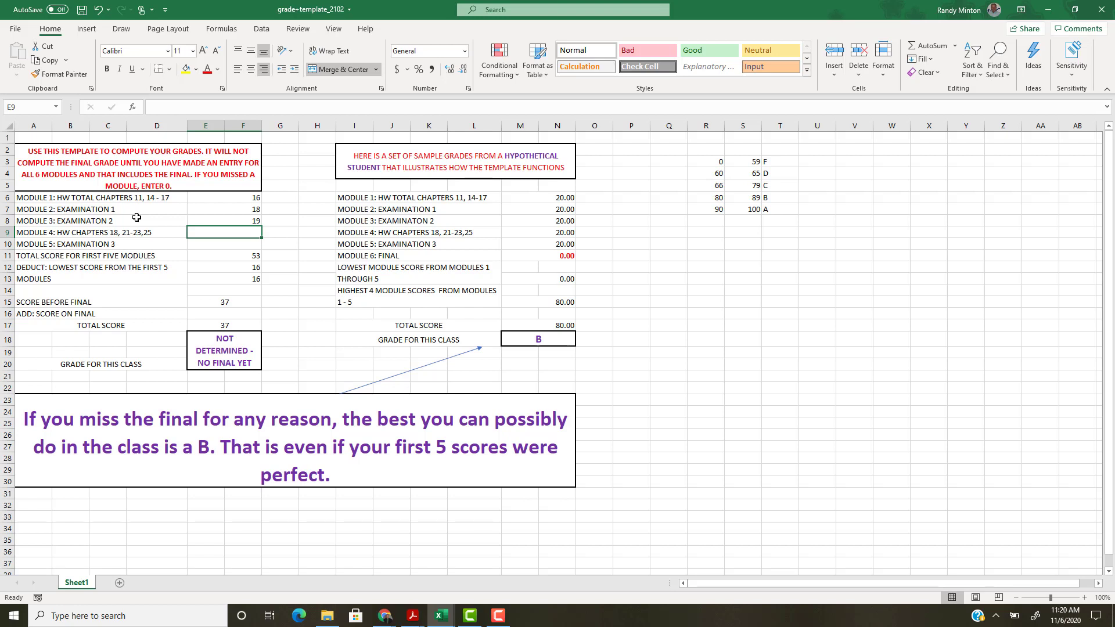
type("15")
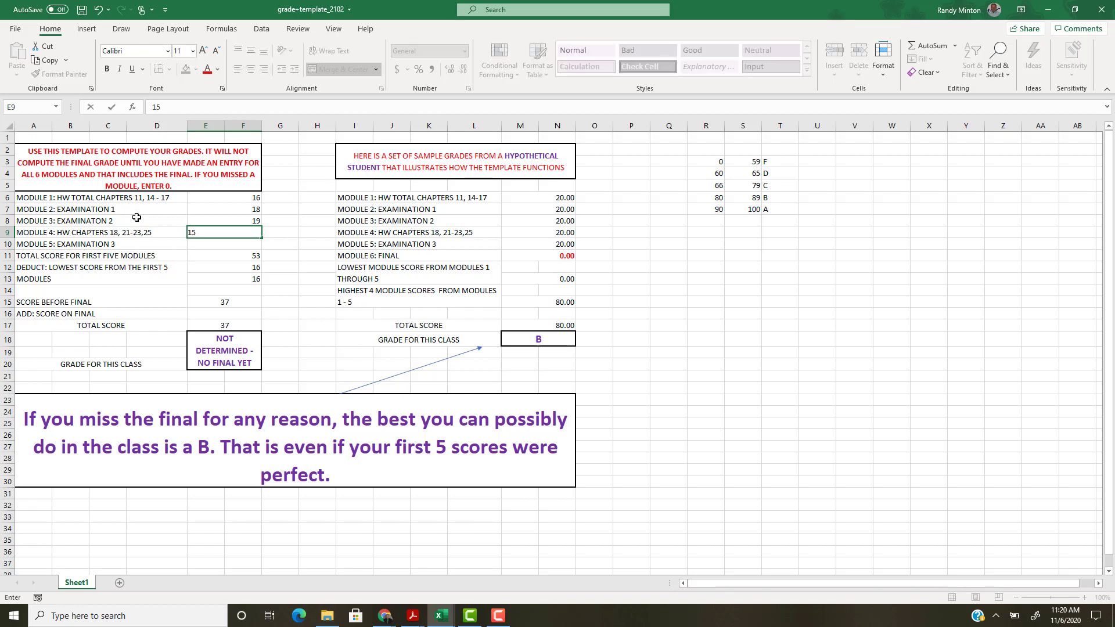
key("Return")
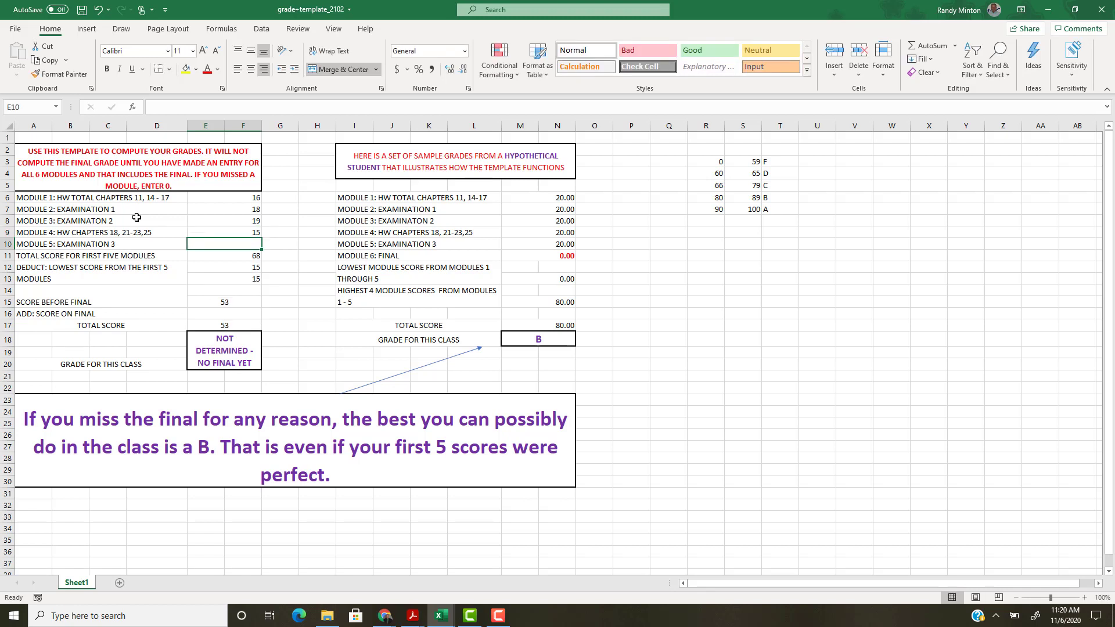
type("19.5")
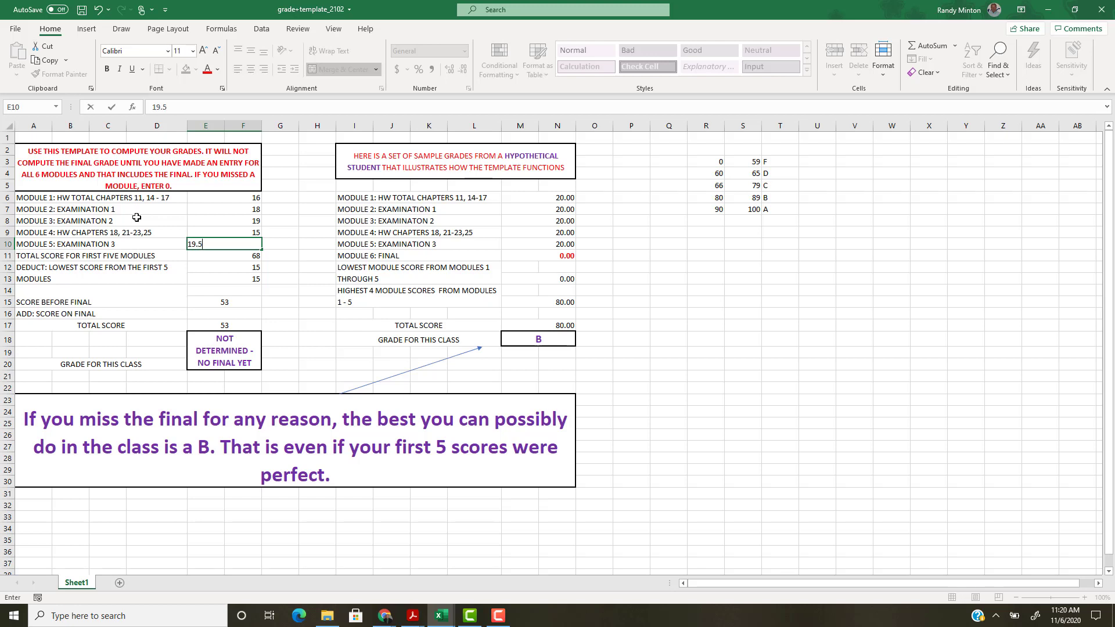
key("Return")
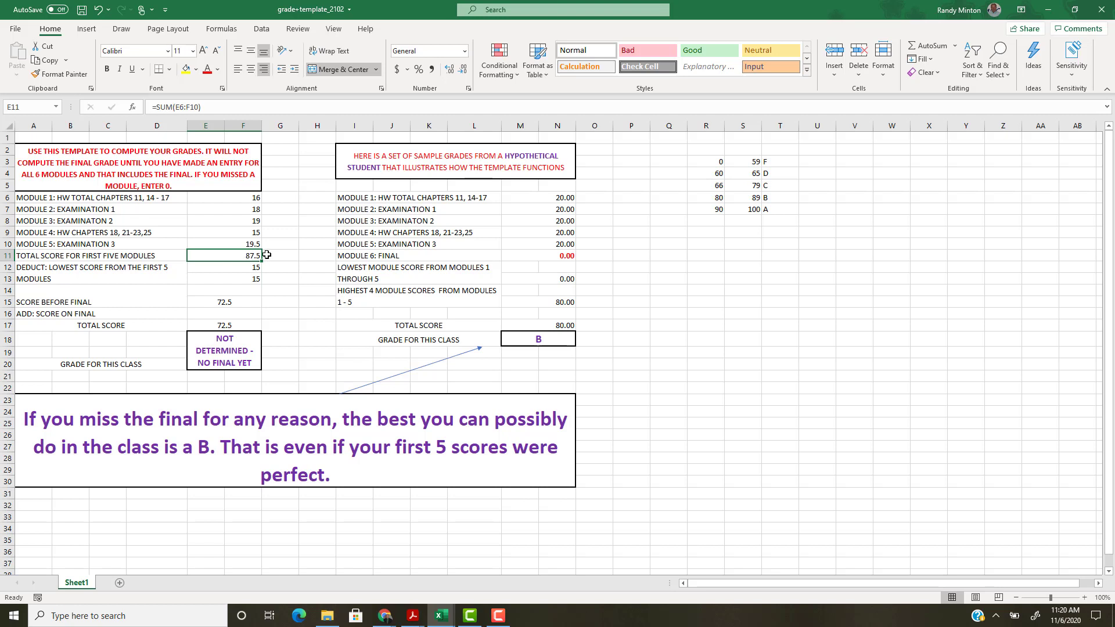
- Delete the duplicate lowest-score formula in E12, keeping the one in E13
left_click(241, 269)
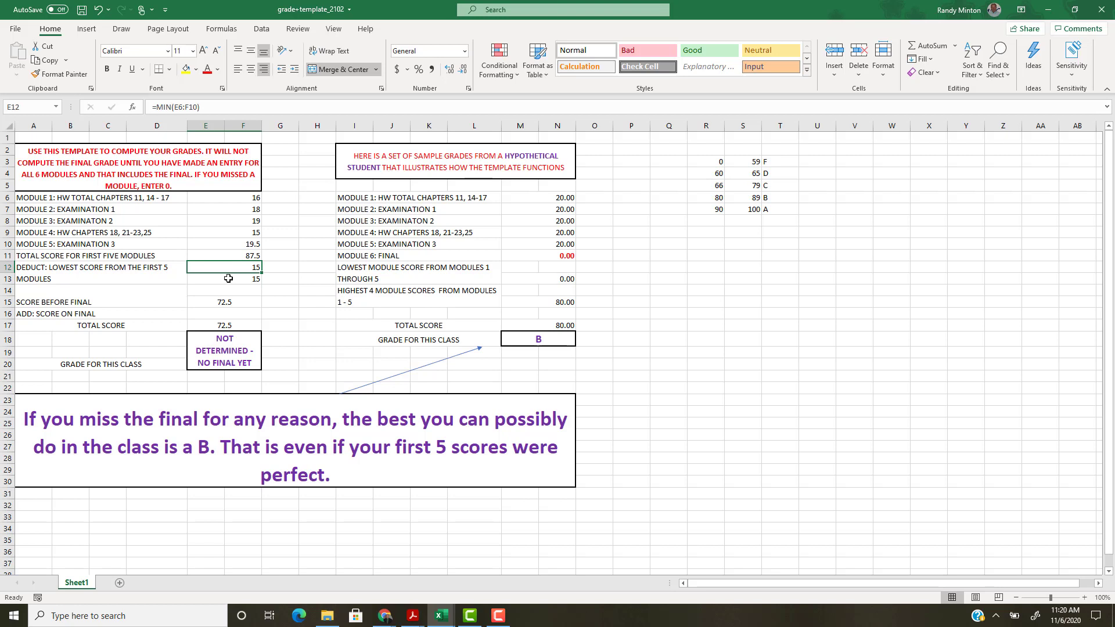
key("Delete")
left_click(248, 279)
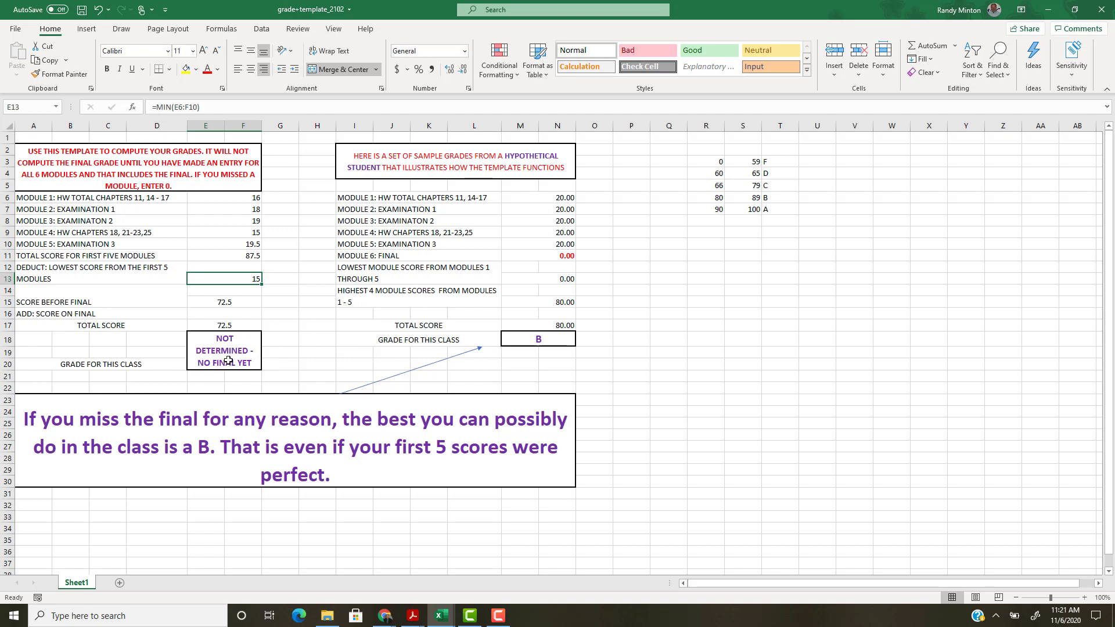
- Try final exam scores of 0 and 10 in E16, and check the class grade cell
left_click(237, 314)
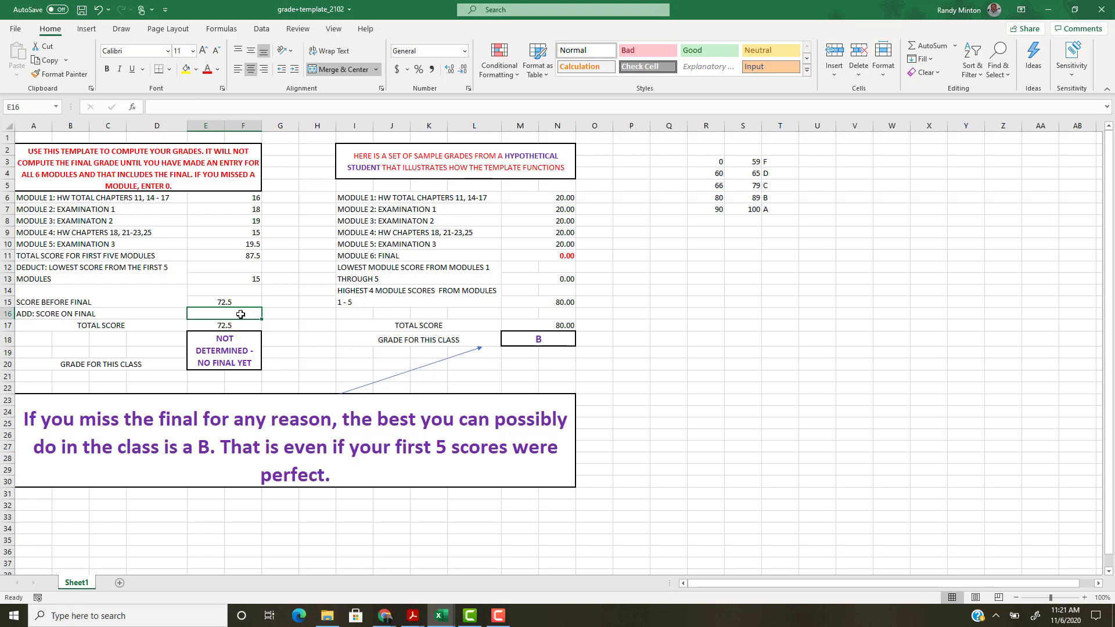
type("0")
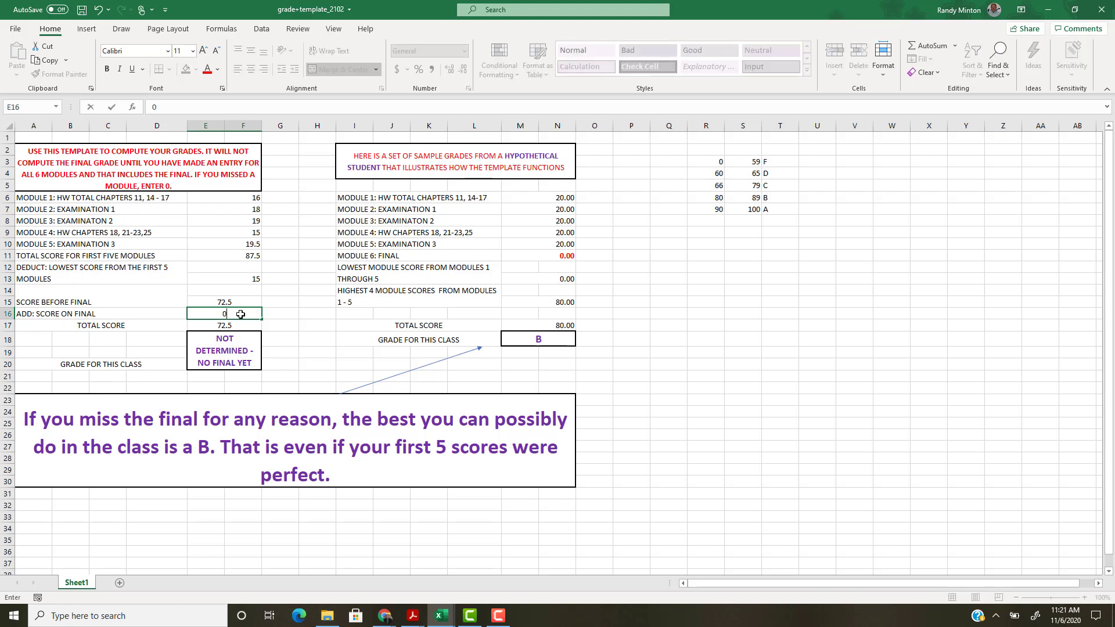
key("Return")
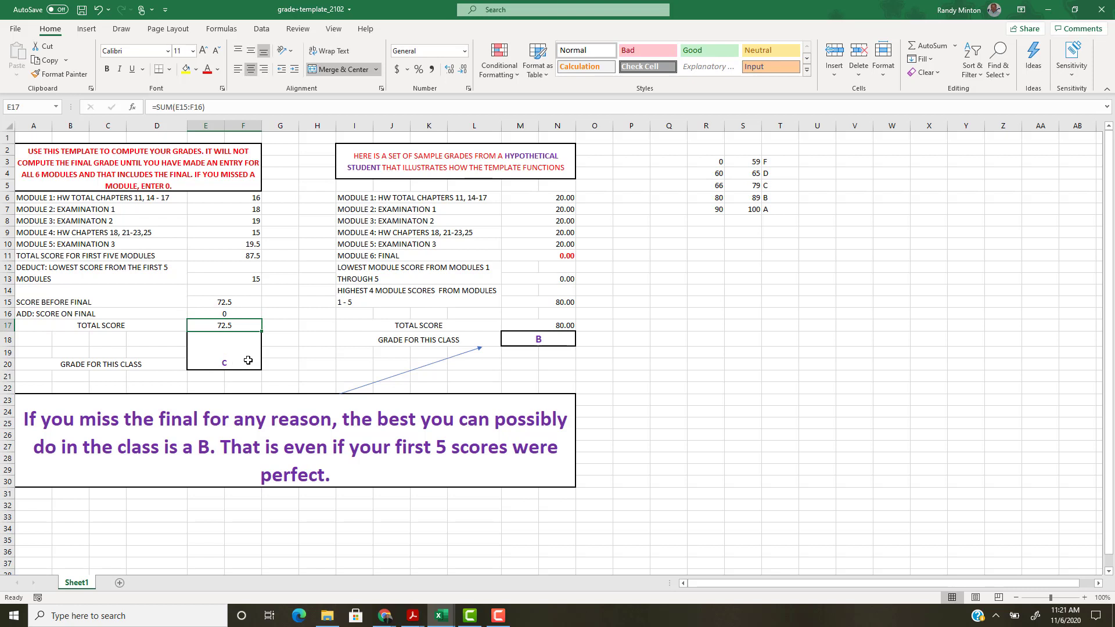
left_click(235, 313)
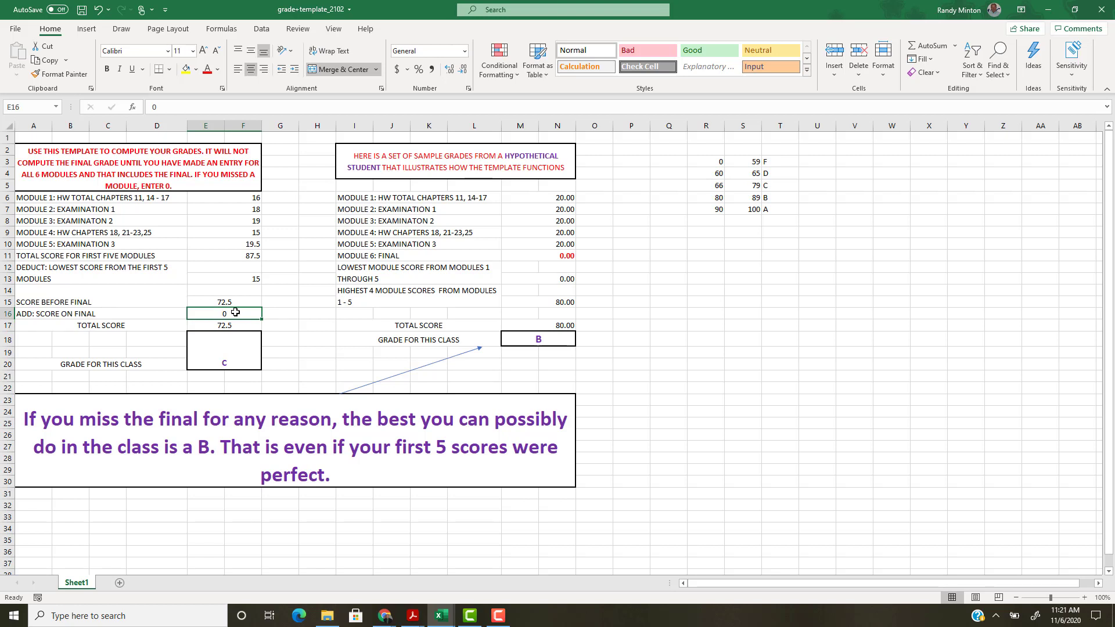
type("10")
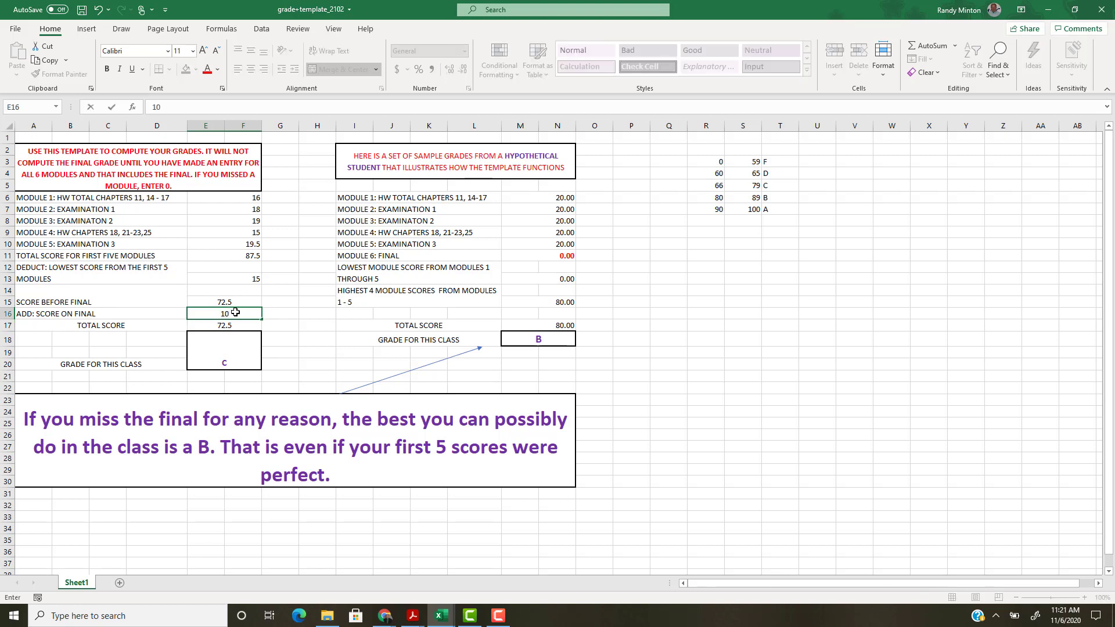
key("Return")
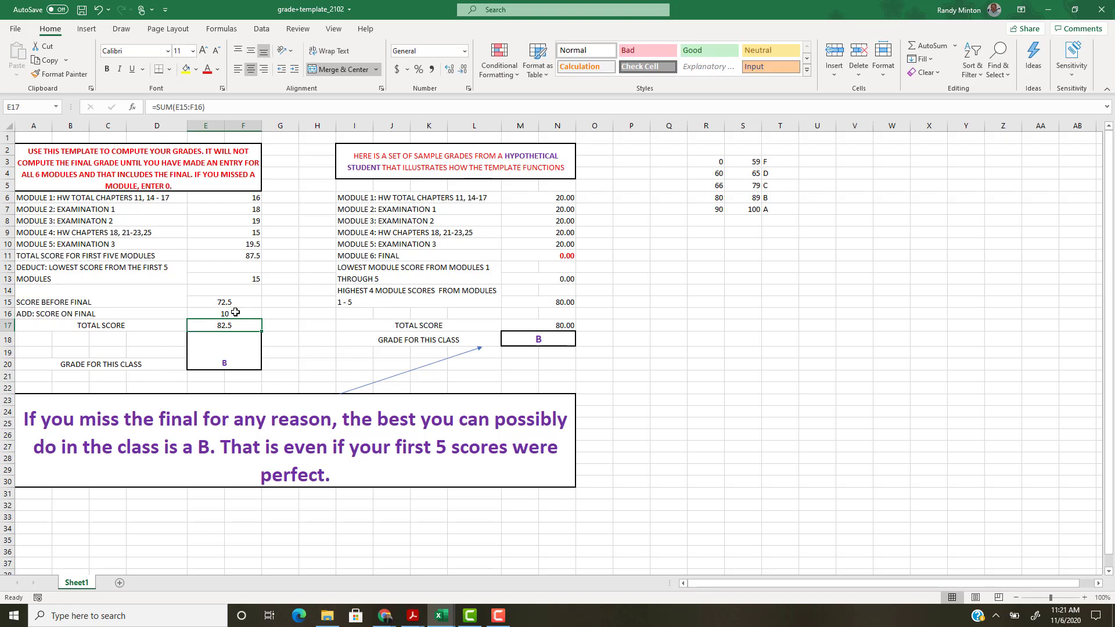
left_click(228, 360)
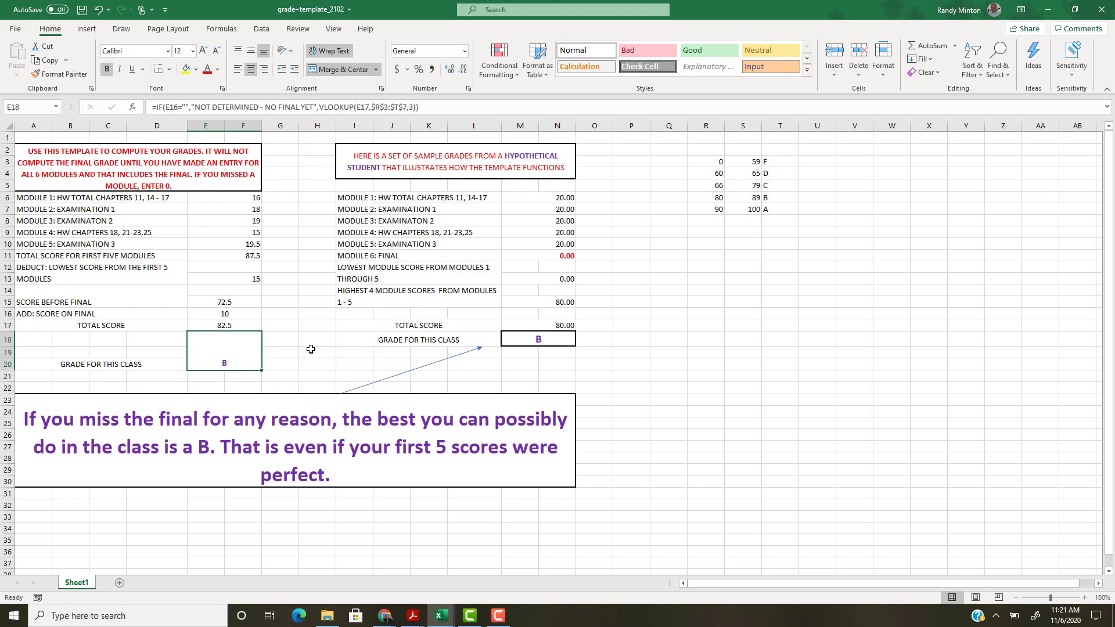
- Try final exam scores of 15 and 18 in E16 of the grade template
left_click(237, 312)
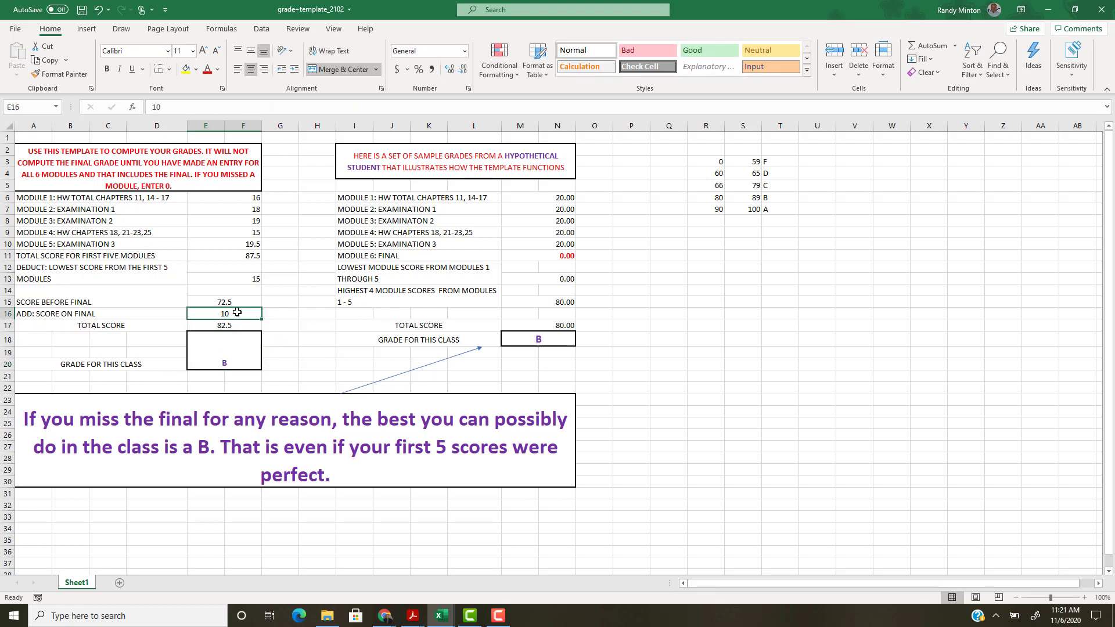
type("15")
key("Return")
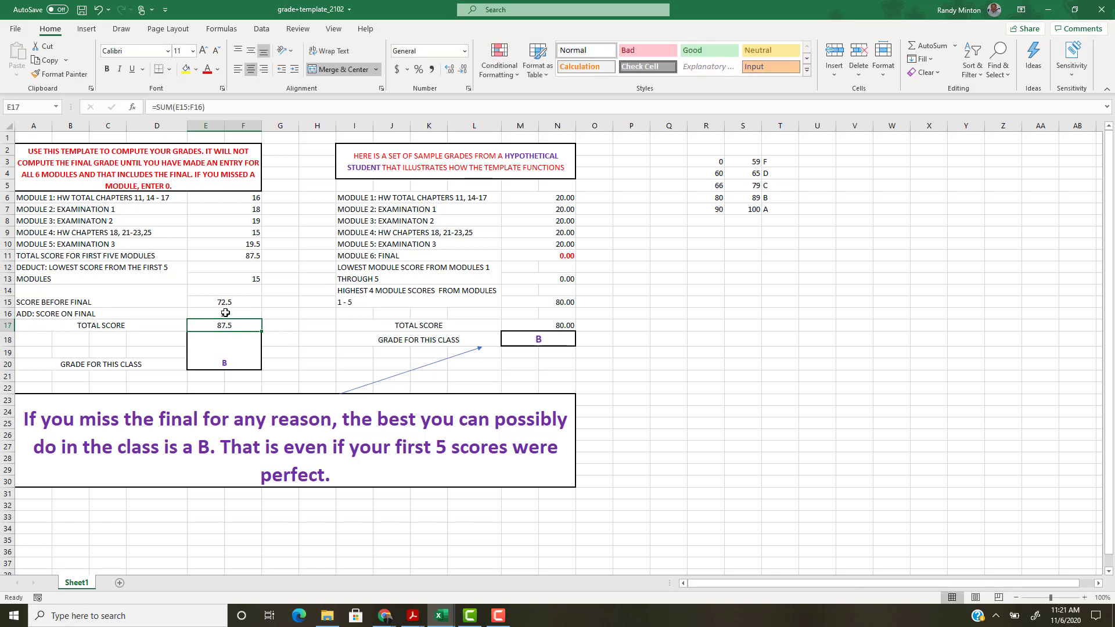
left_click(229, 314)
key("BackSpace")
type("8")
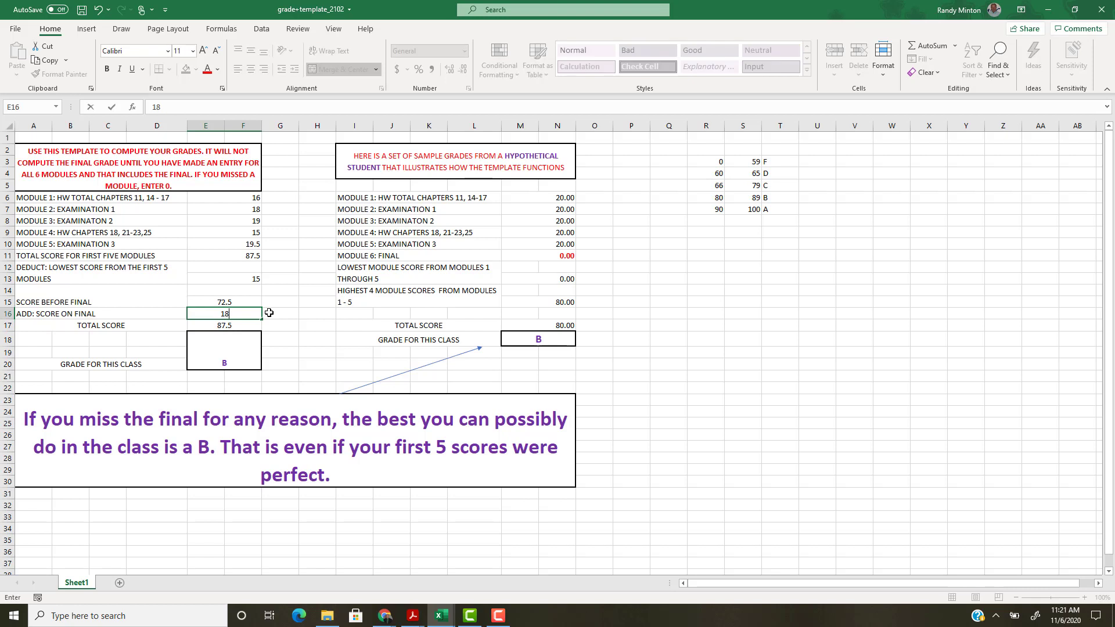
key("Return")
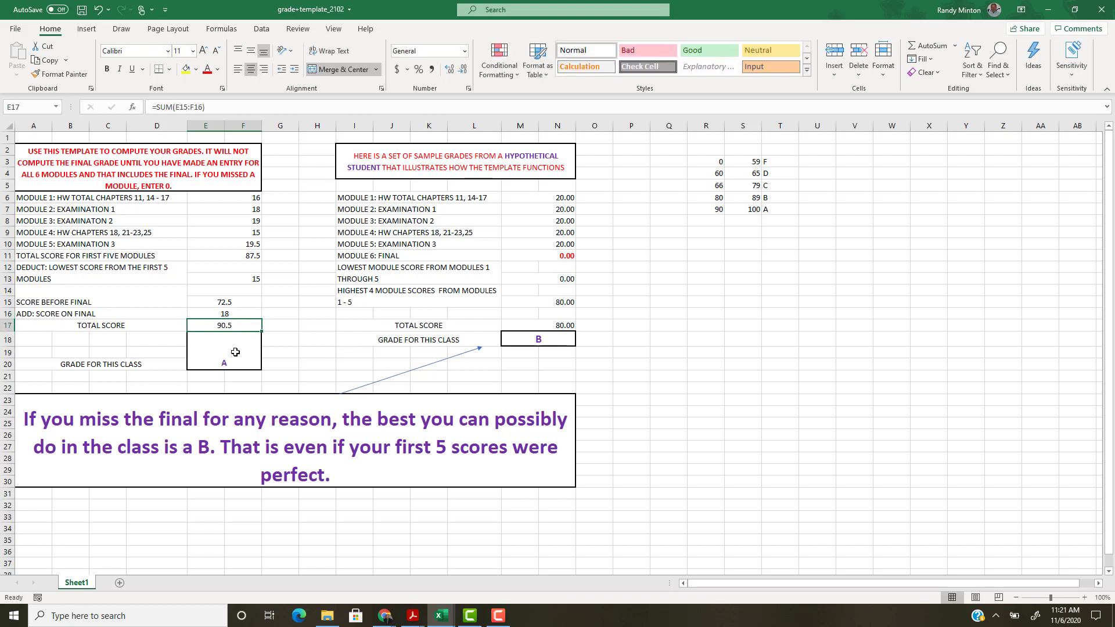
- Try a final exam score of 17.5 in E16
left_click(226, 314)
type("1")
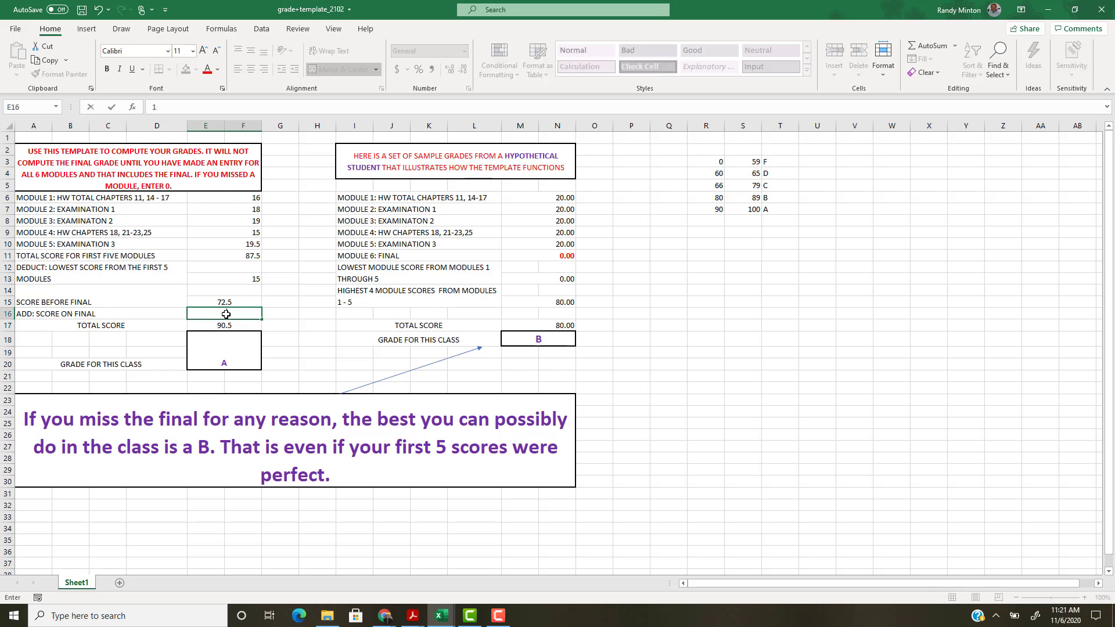
type("7.5")
key("Return")
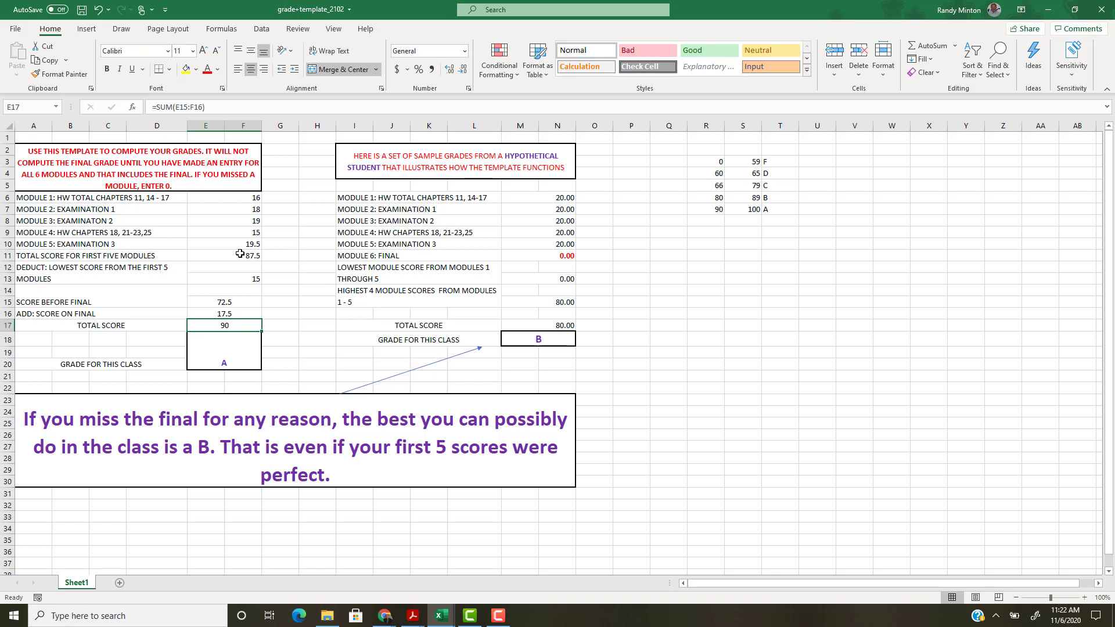
- Clear the trial final exam score in E16 and enter 12
left_click(212, 317)
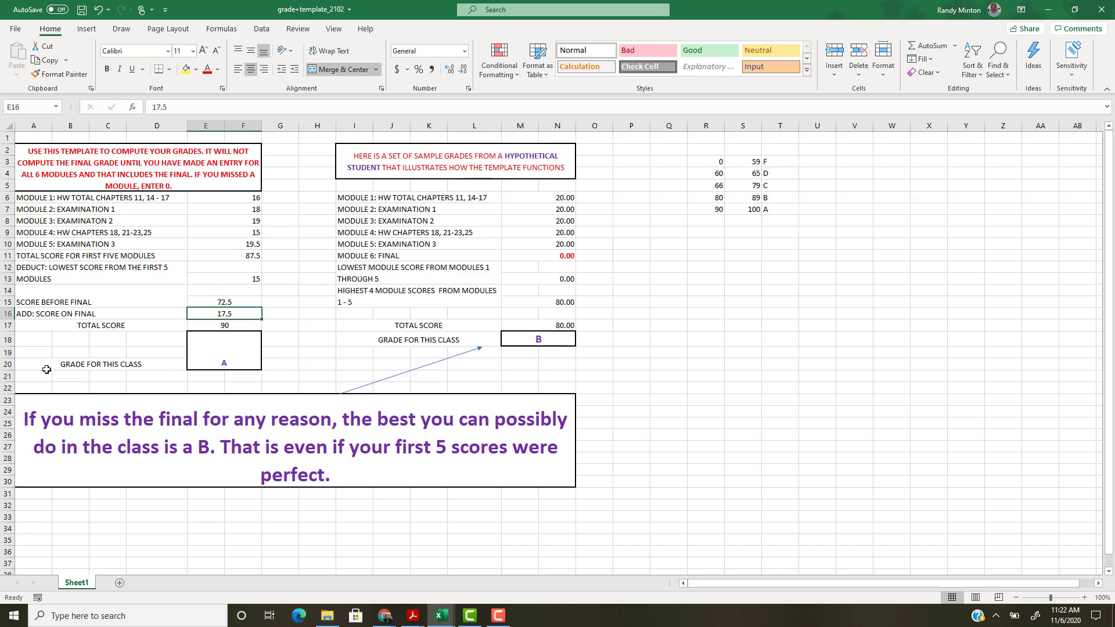
key("Delete")
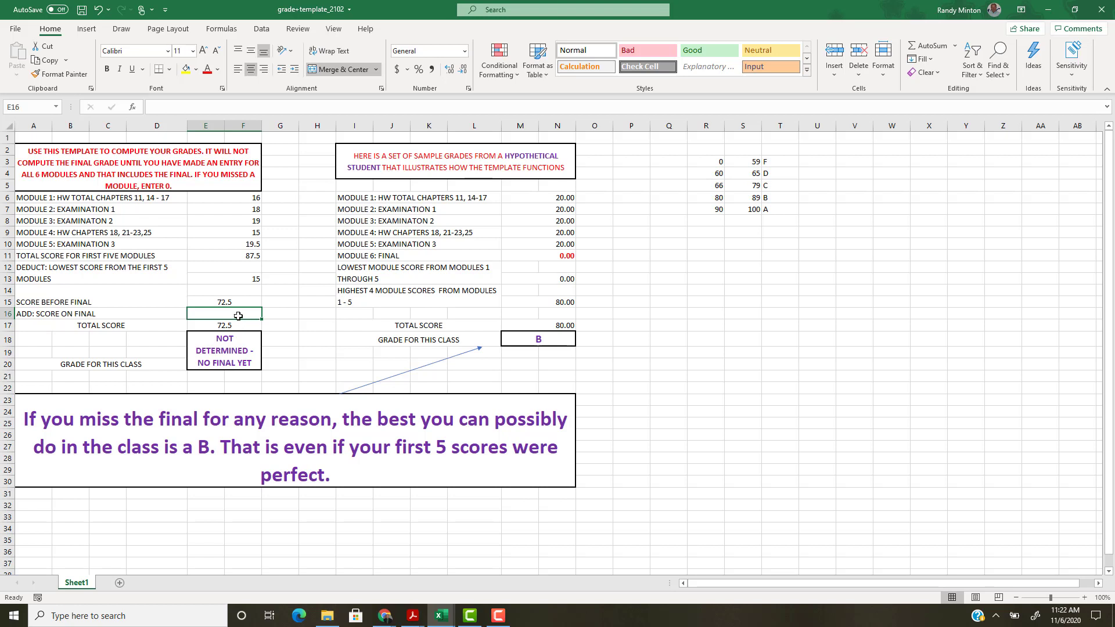
type("12")
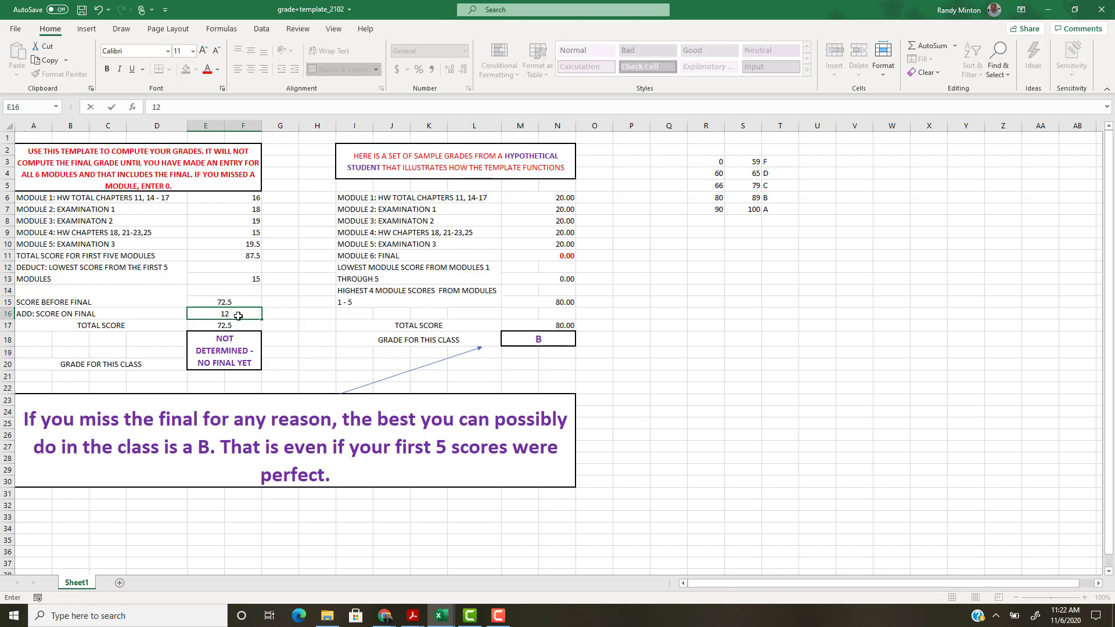
key("Return")
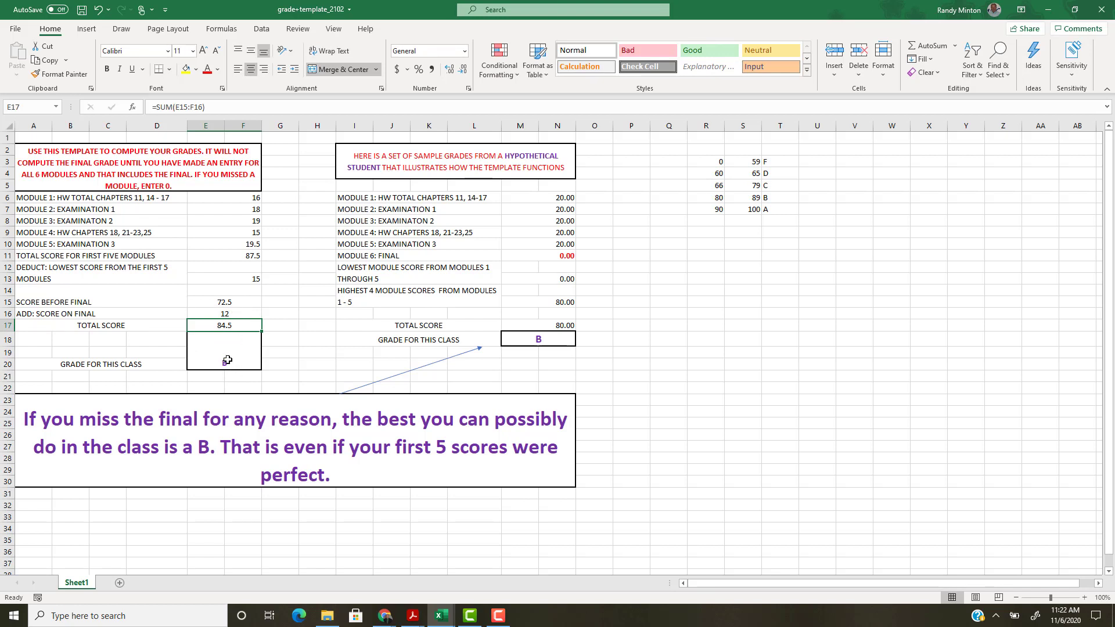
- Highlight the letter-grade lookup table in R3:T7 to review the score ranges, and deselect it
left_click(716, 163)
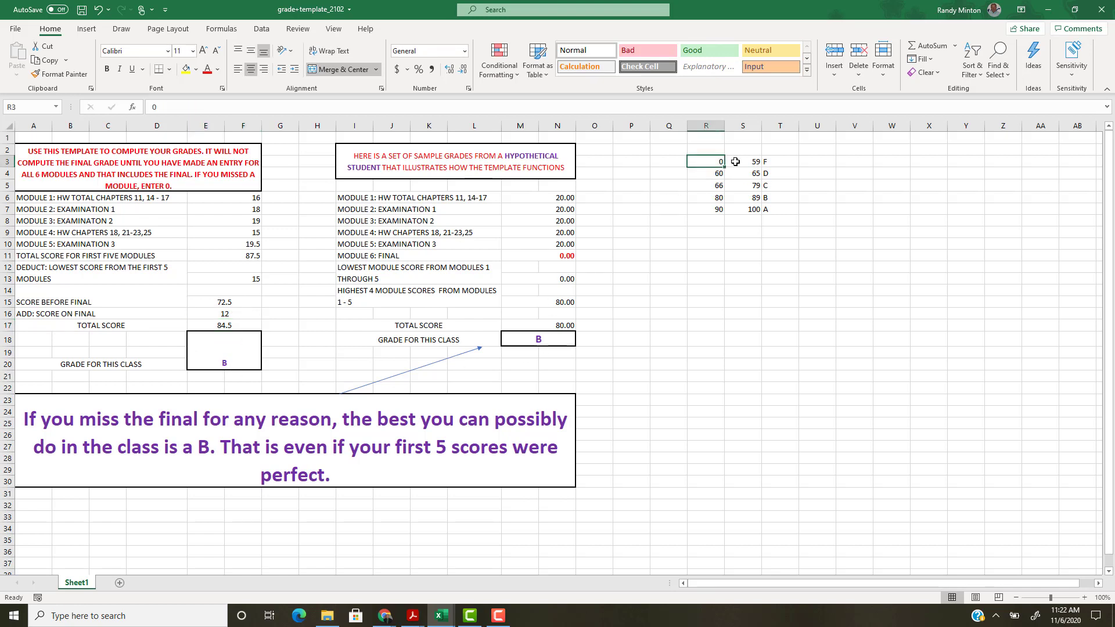
left_click_drag(736, 162, 791, 210)
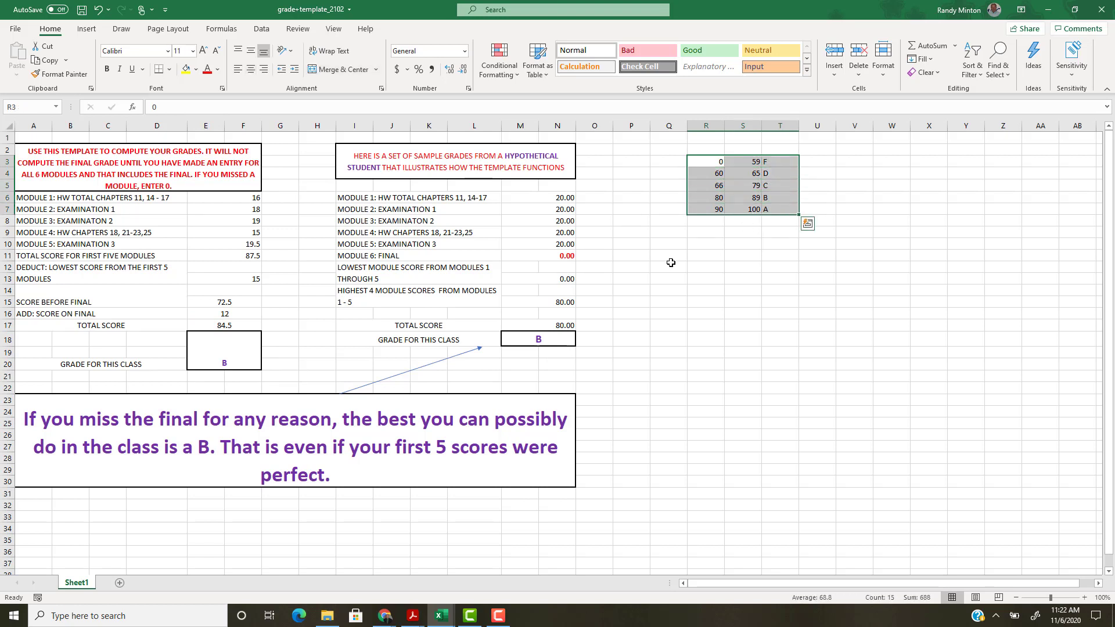
left_click(671, 265)
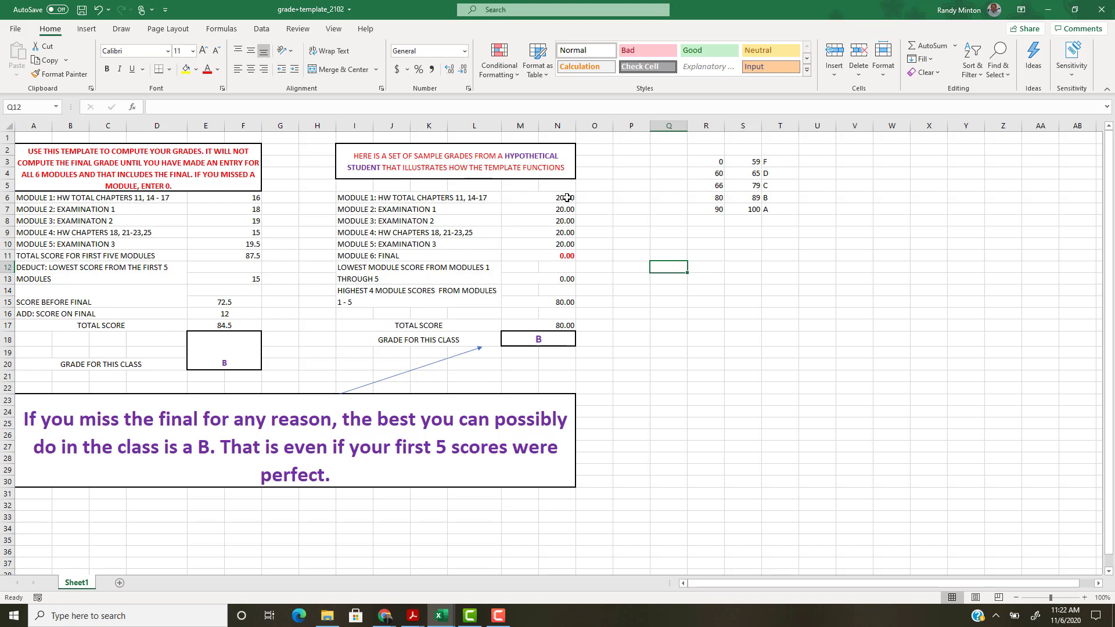
- Review the hypothetical student's first five module scores in M6:N10, the missed final in M11 and the class grade in M18
left_click_drag(567, 198, 564, 244)
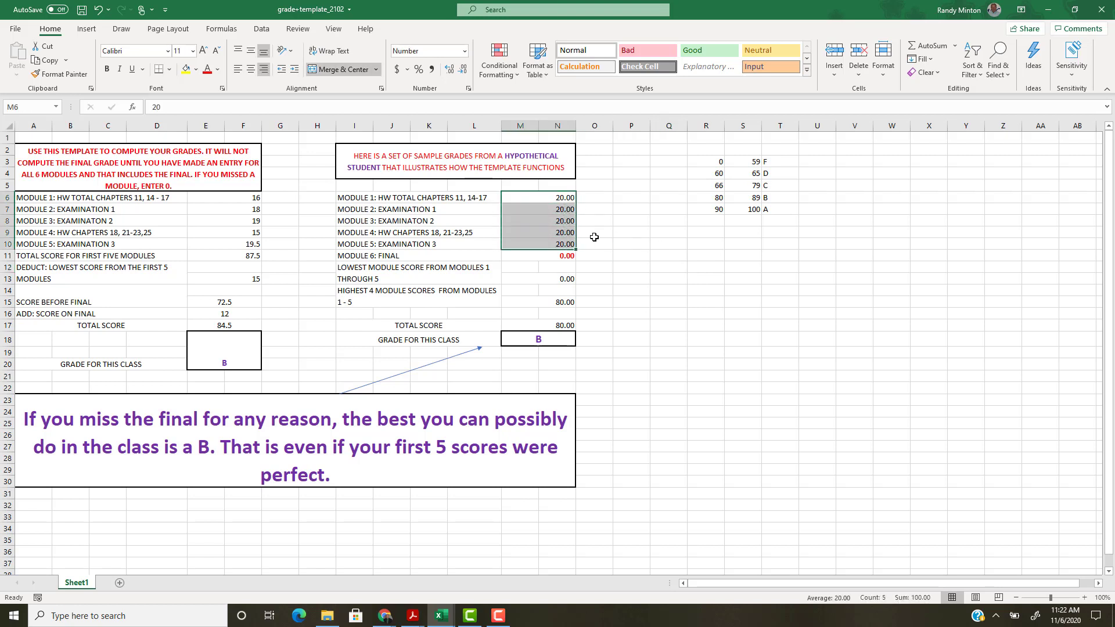
left_click(551, 256)
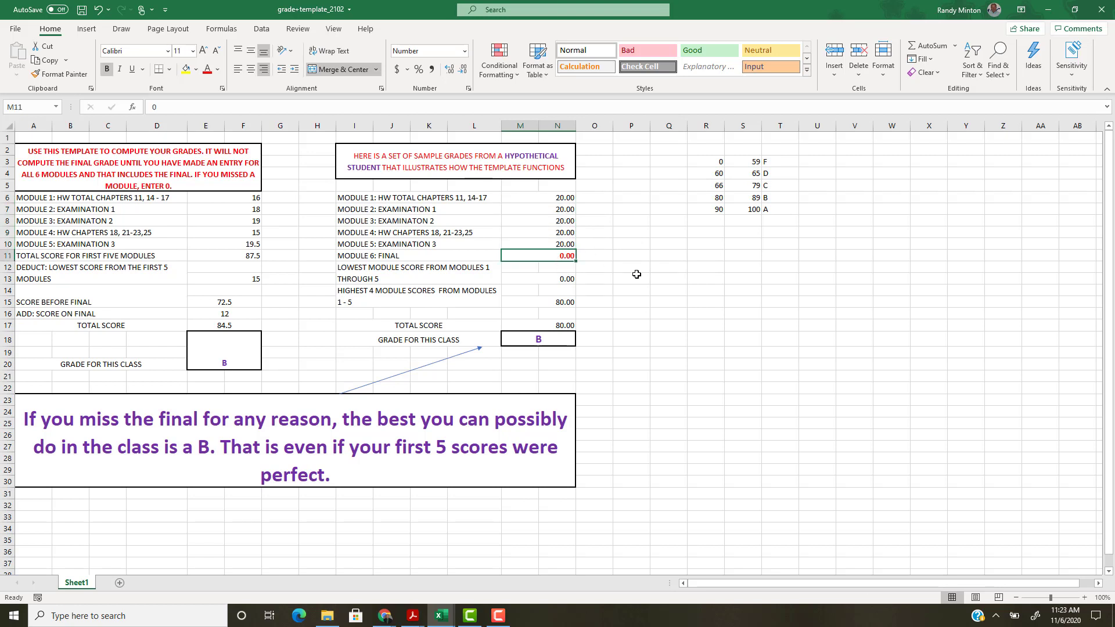
left_click(539, 338)
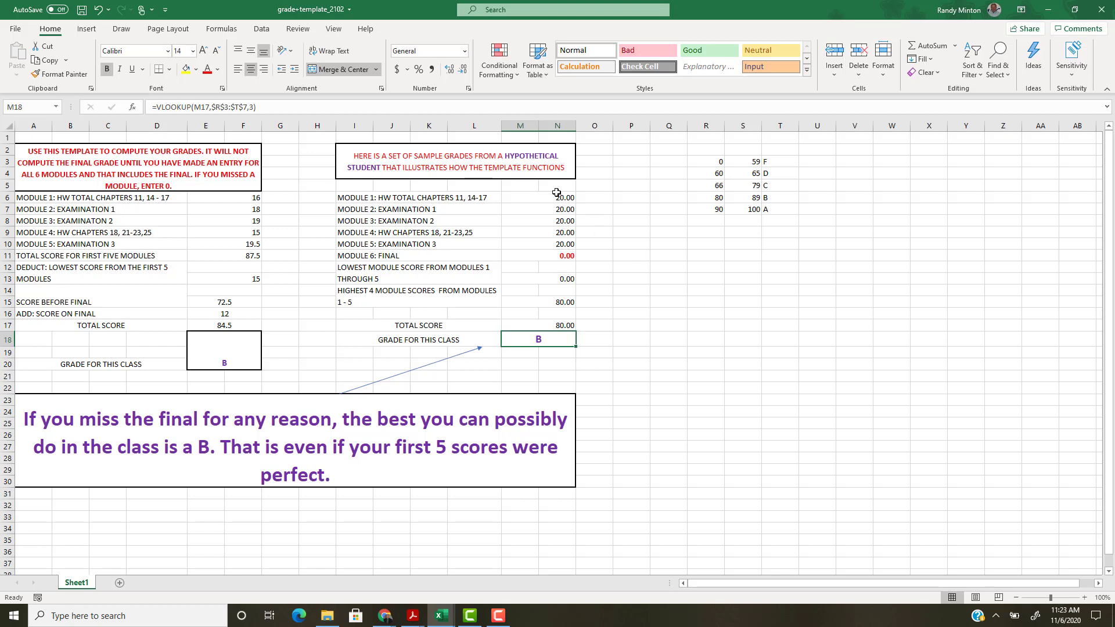
left_click_drag(556, 194, 550, 241)
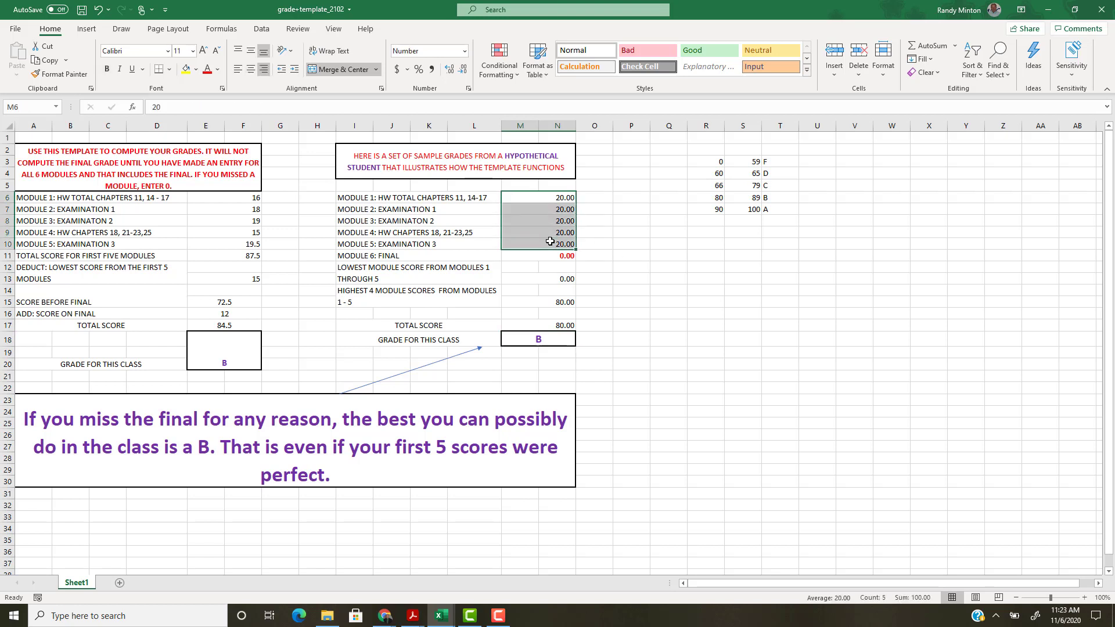
- Revisit the hypothetical student's missed final in M11, class grade in M18 and first five module scores in M6:N10, and deselect them
left_click(560, 257)
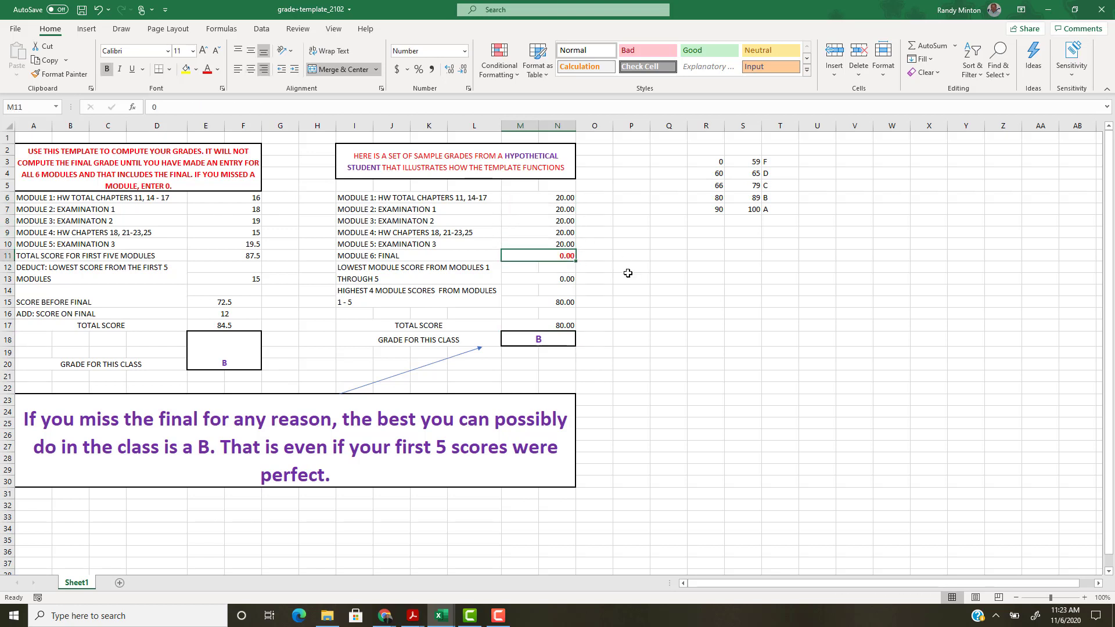
left_click(537, 338)
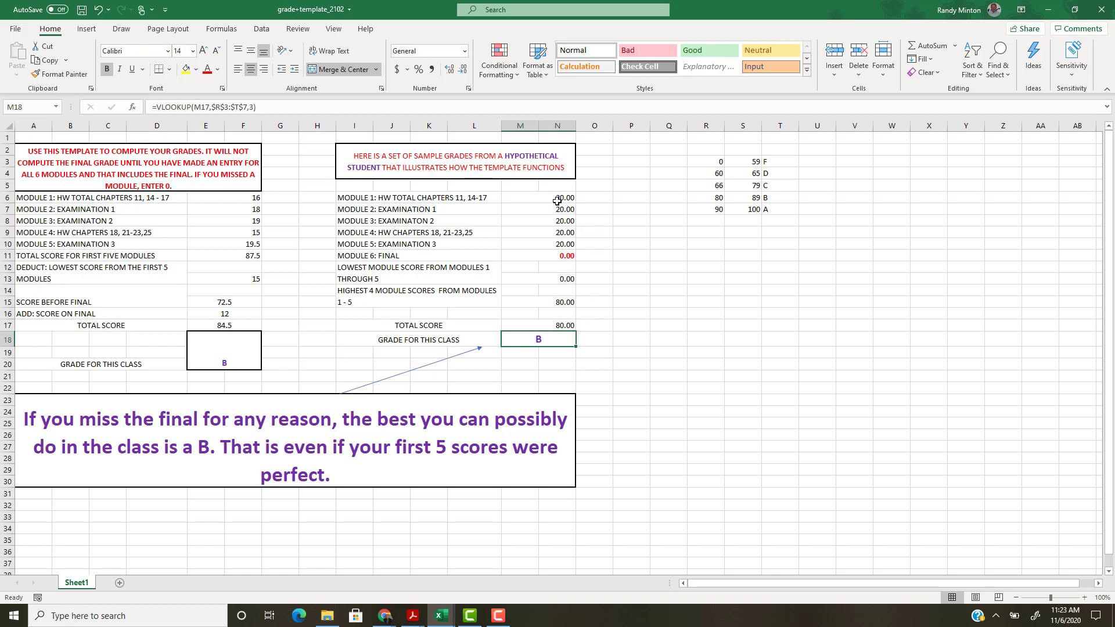
left_click_drag(551, 197, 553, 241)
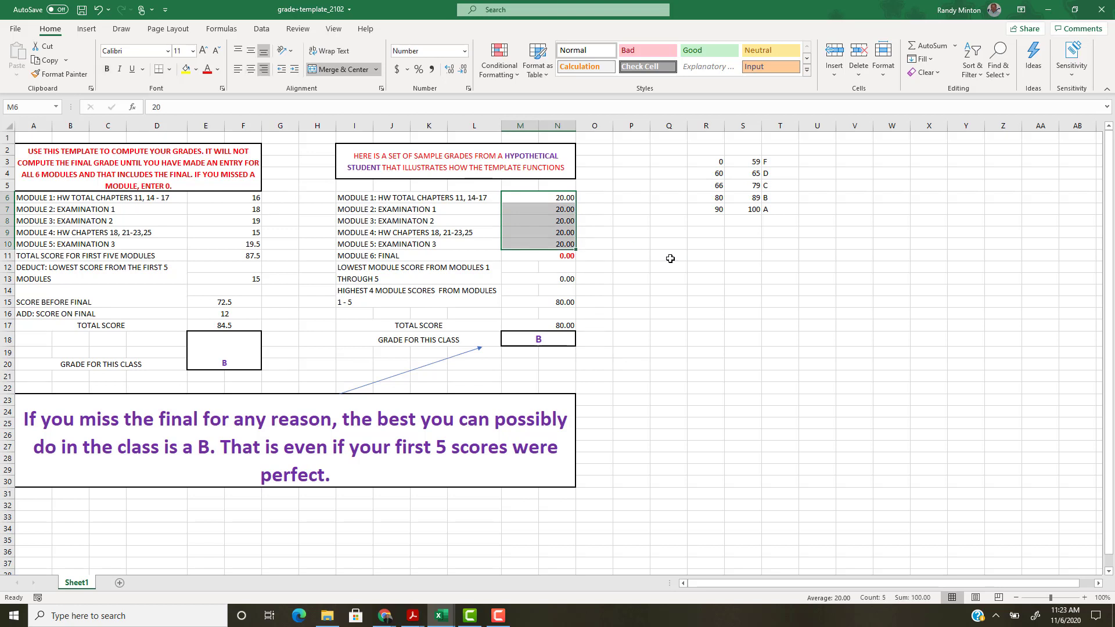
left_click(569, 257)
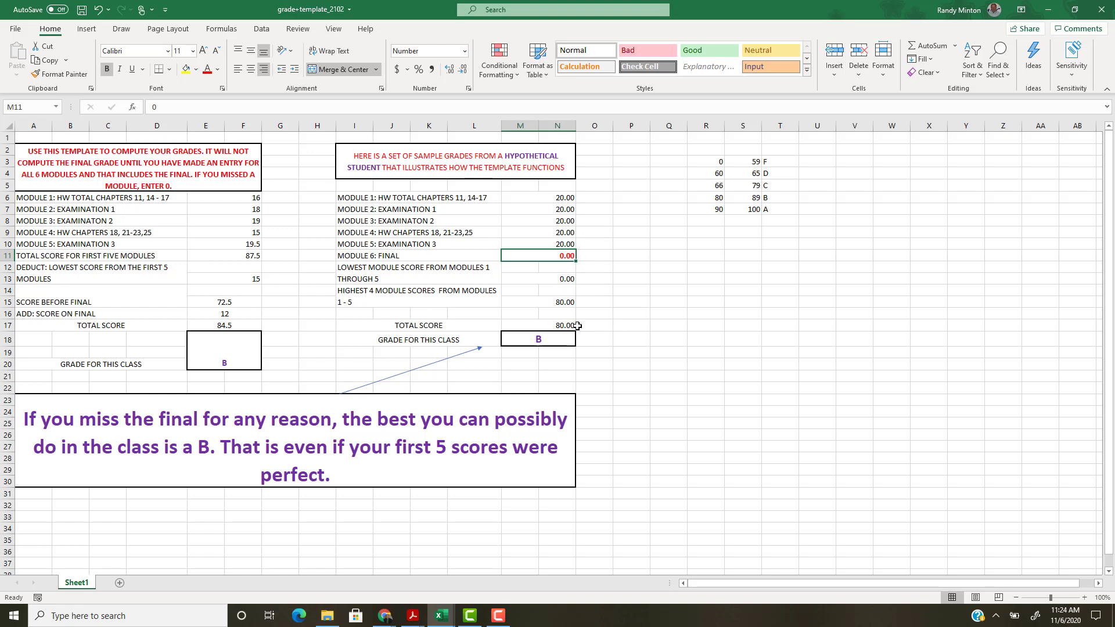
left_click(605, 336)
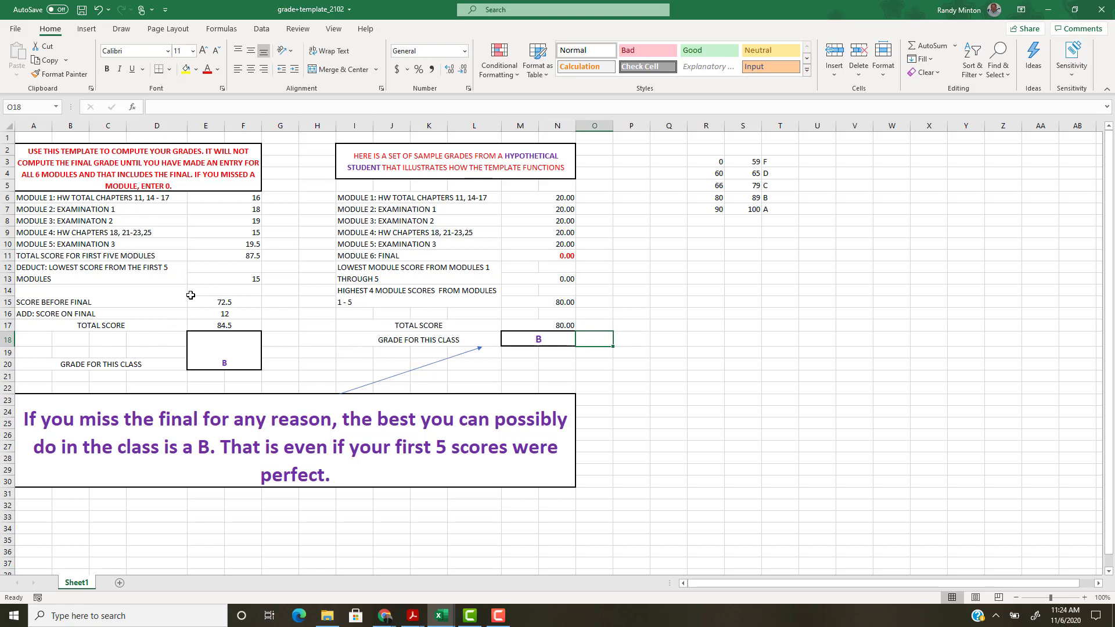
- Try a final exam score of 0 in E16
left_click(225, 315)
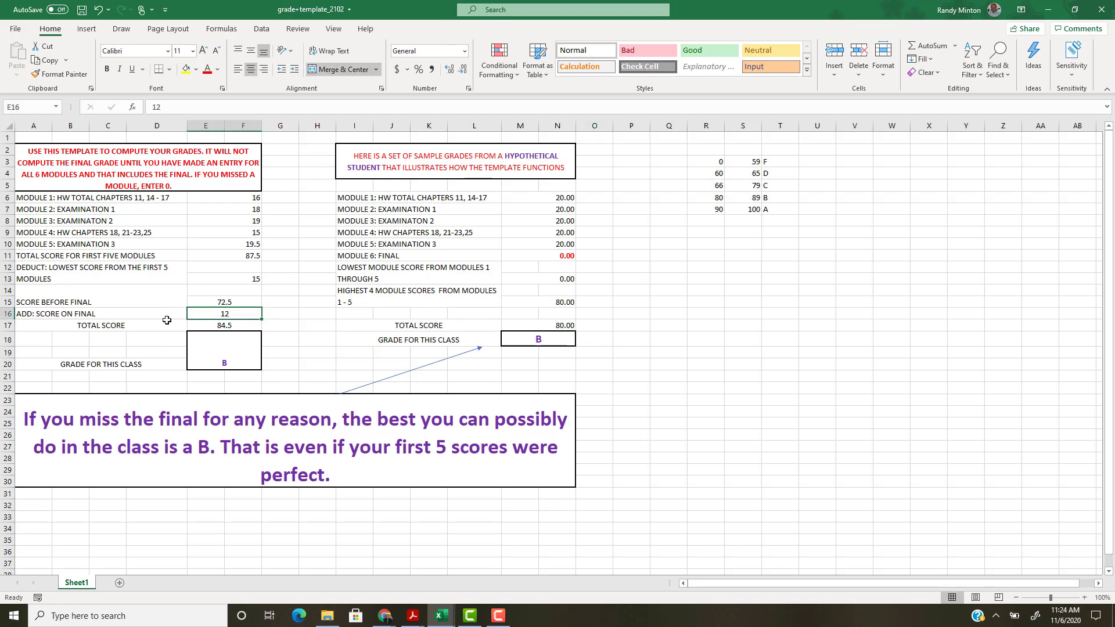
key("BackSpace")
key("BackSpace")
type("0")
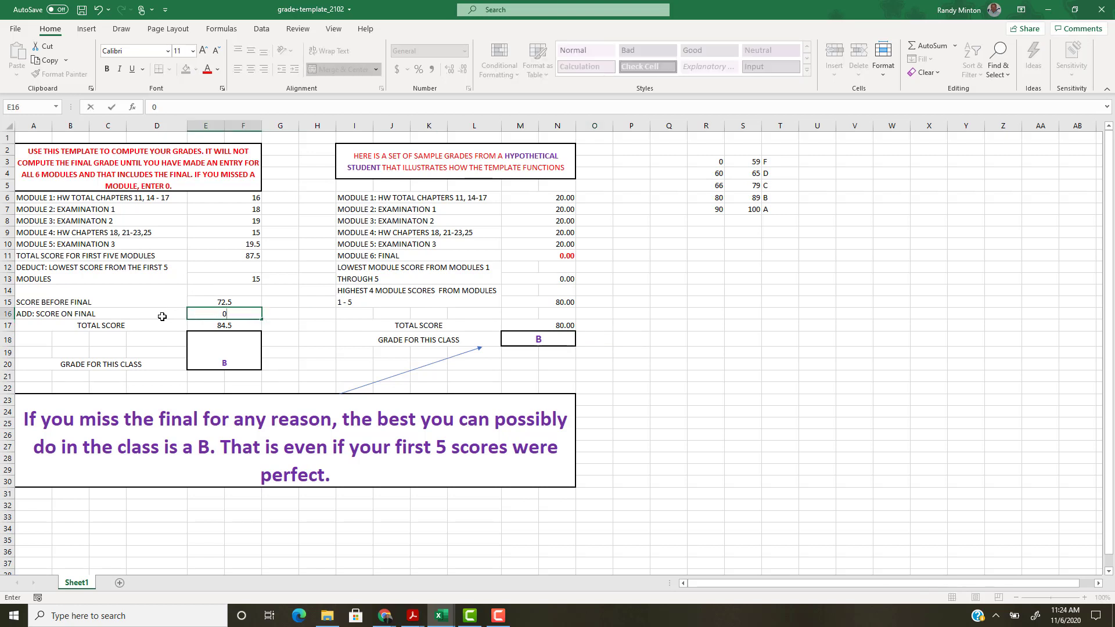
left_click(272, 353)
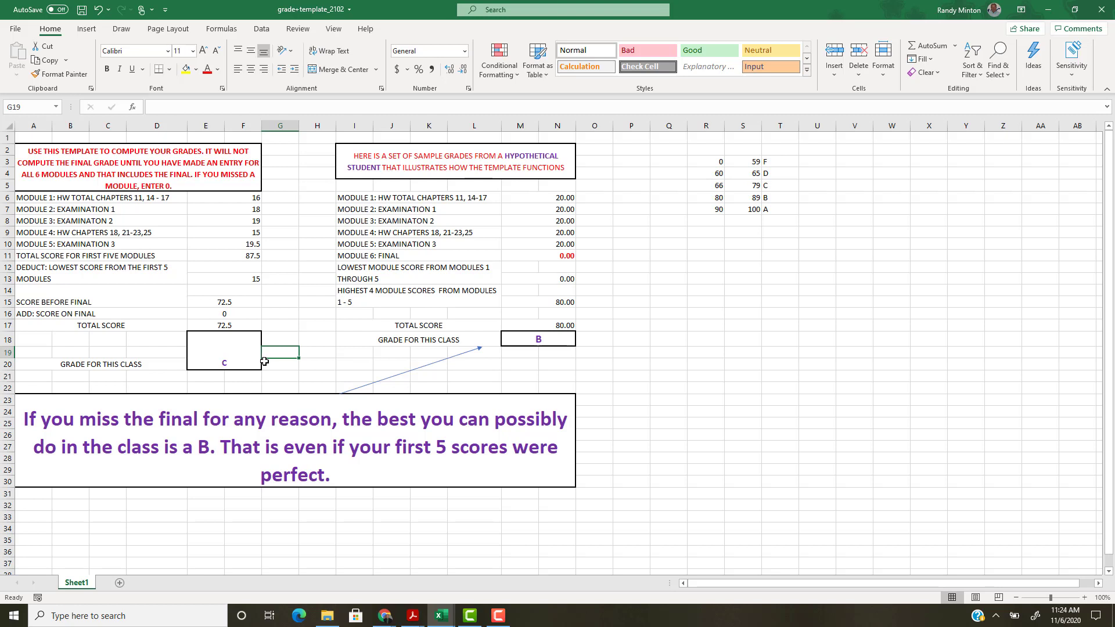
left_click(344, 375)
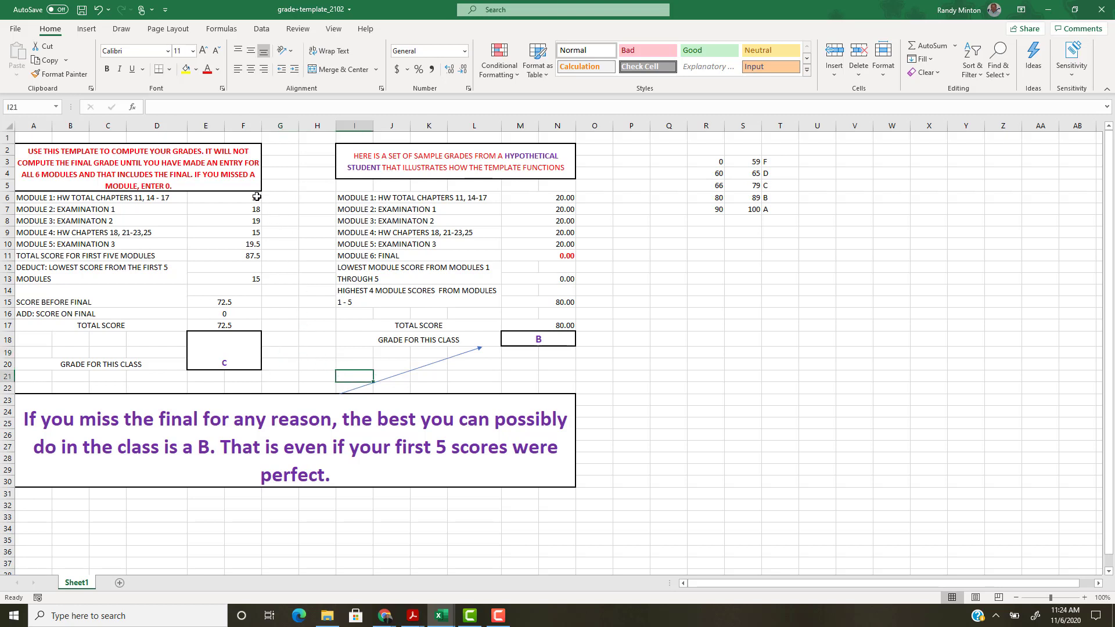
- Clear the five module scores in E6:F10 and check the class grade cell E18
left_click_drag(256, 197, 246, 239)
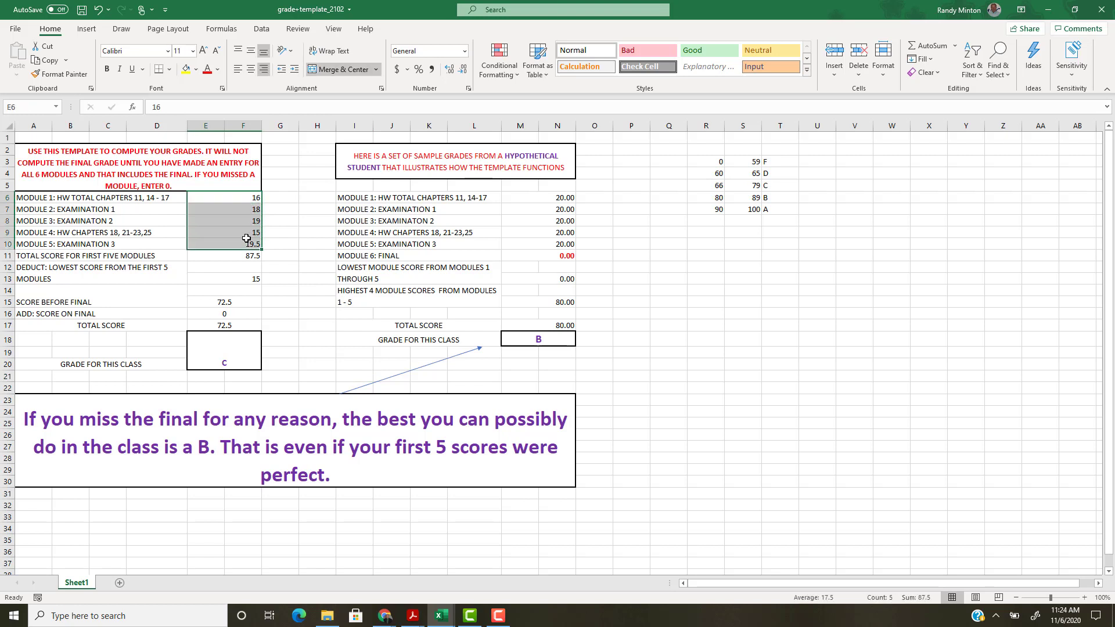
key("Delete")
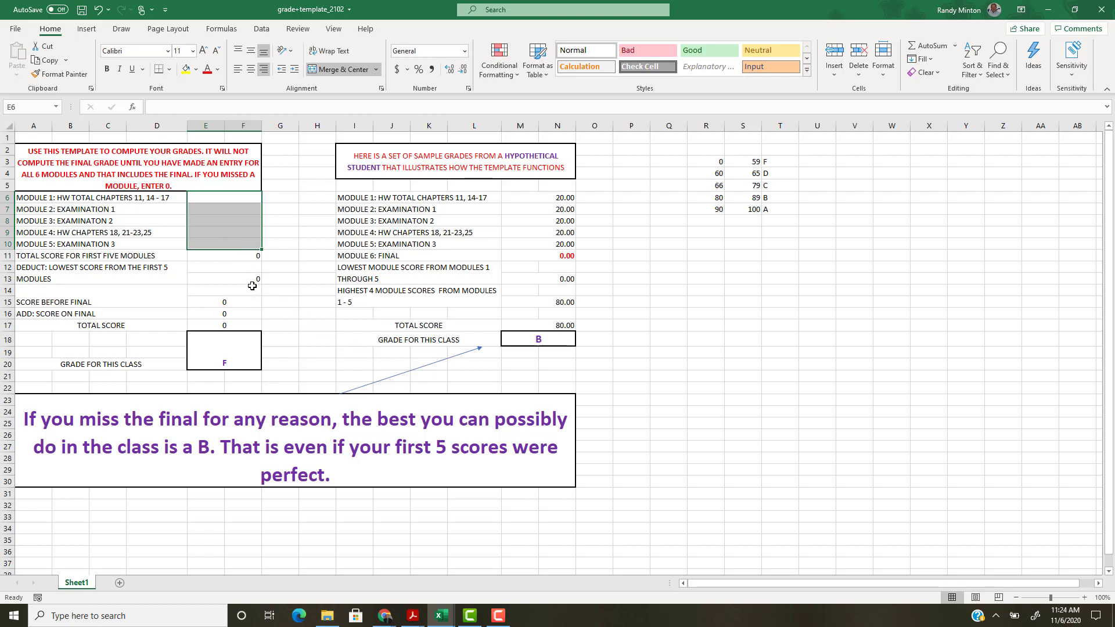
left_click(227, 365)
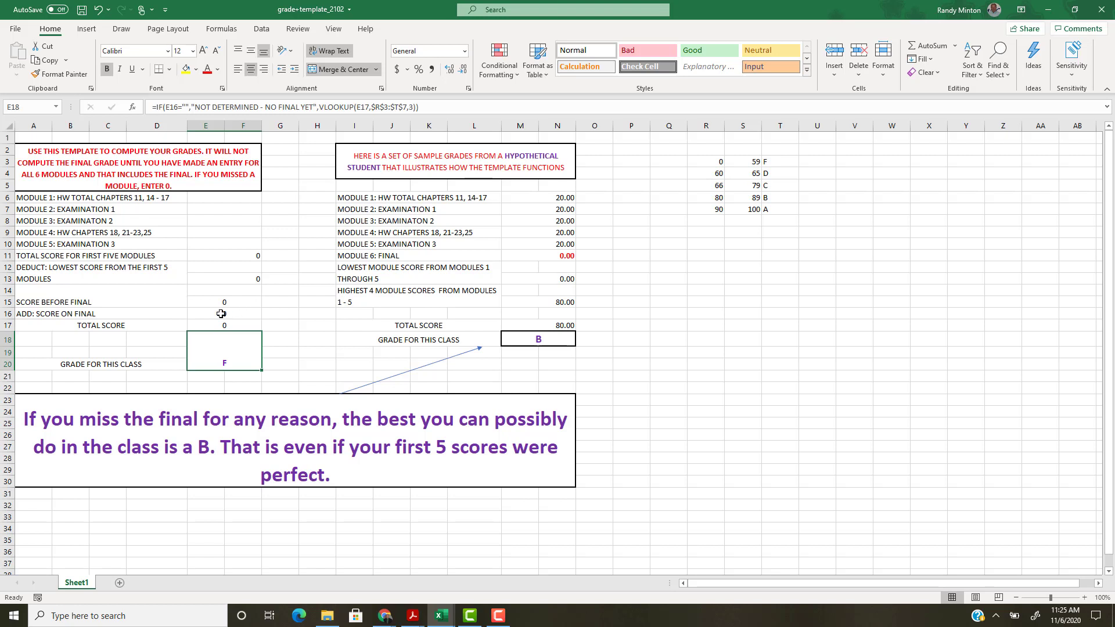
- Clear the final exam score in E16
left_click(222, 314)
type("0")
key("Return")
key("Up")
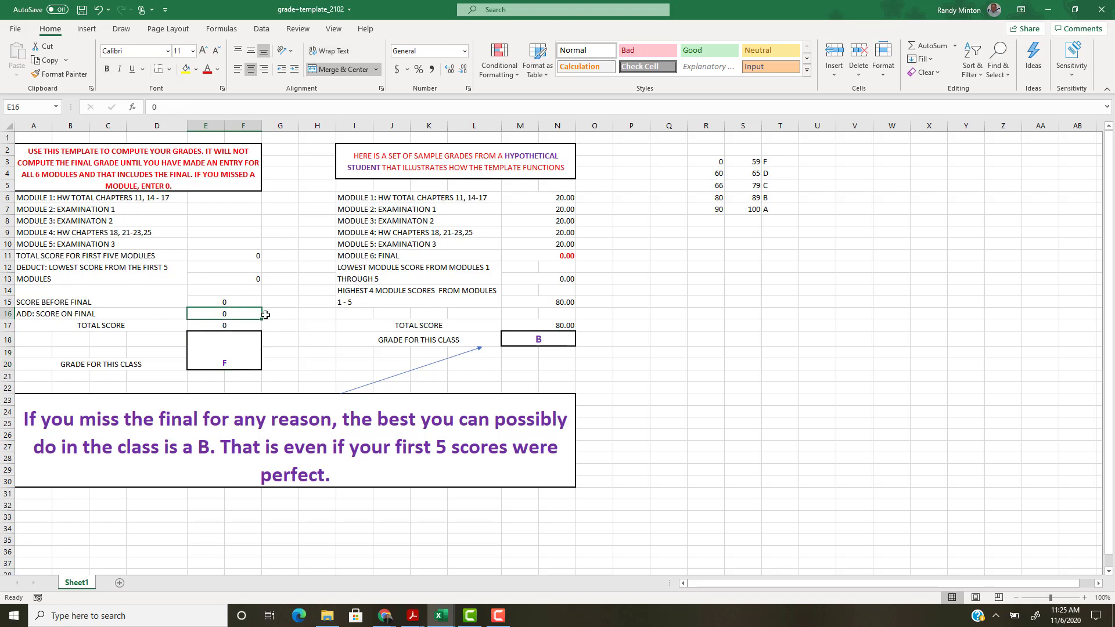
key("Delete")
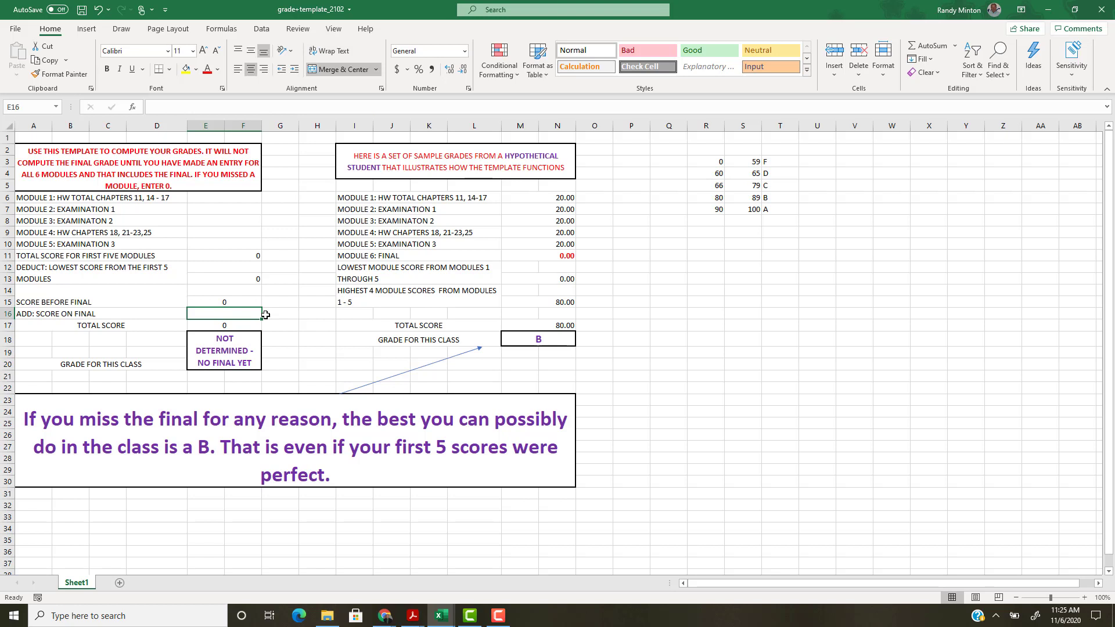